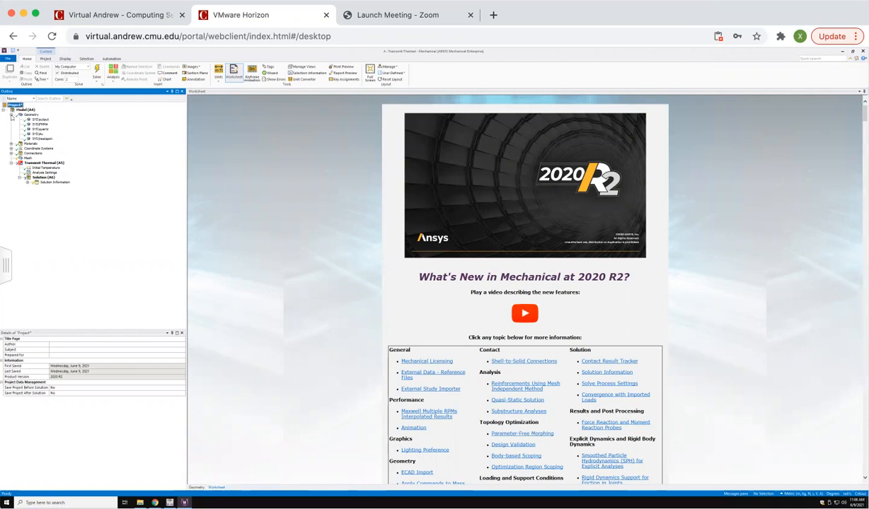
Step: Check the output body's material assignment, and assign the PMMA material to the PMMA body
{"action": "left_click", "coordinate": [41, 119]}
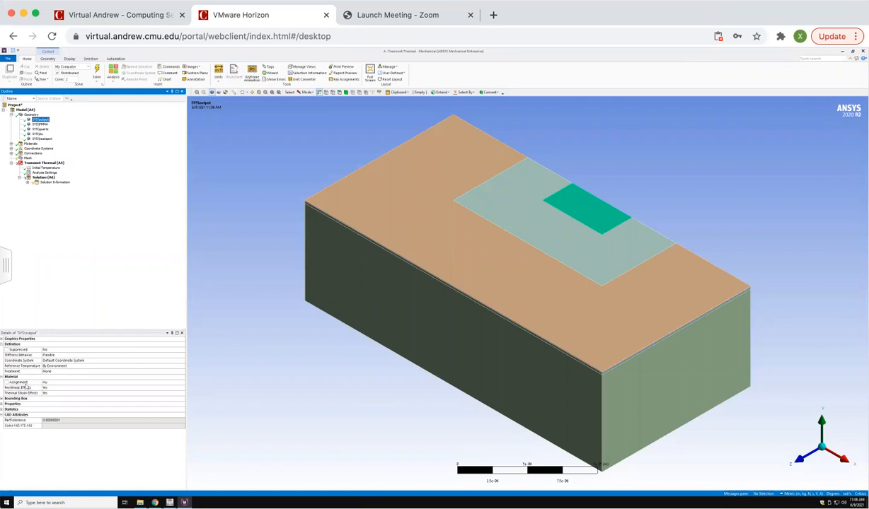
{"action": "left_click", "coordinate": [36, 124]}
{"action": "left_click", "coordinate": [51, 382]}
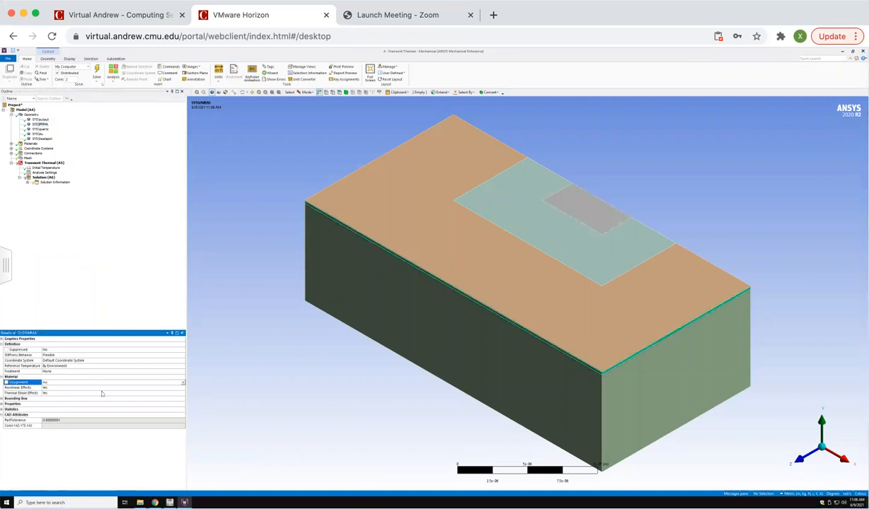
{"action": "left_click", "coordinate": [183, 384]}
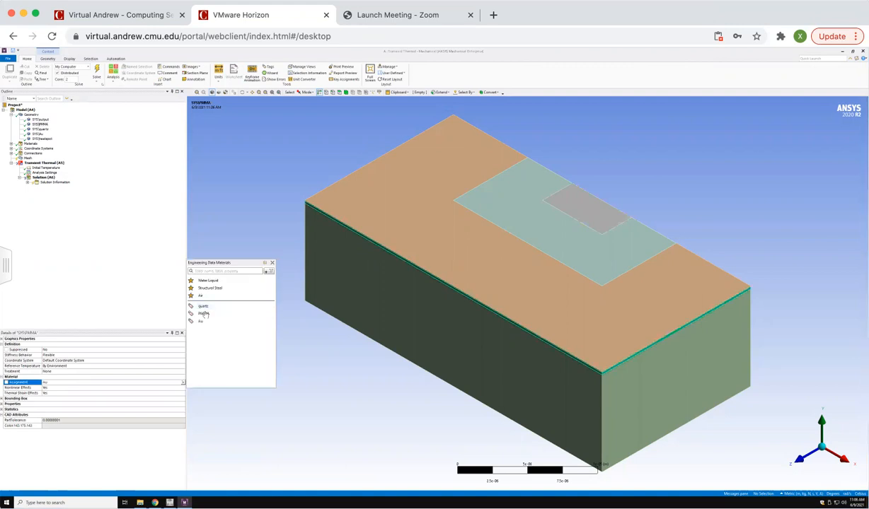
{"action": "left_click", "coordinate": [212, 298]}
Step: Assign the quartz material to the quartz body
{"action": "left_click", "coordinate": [40, 129]}
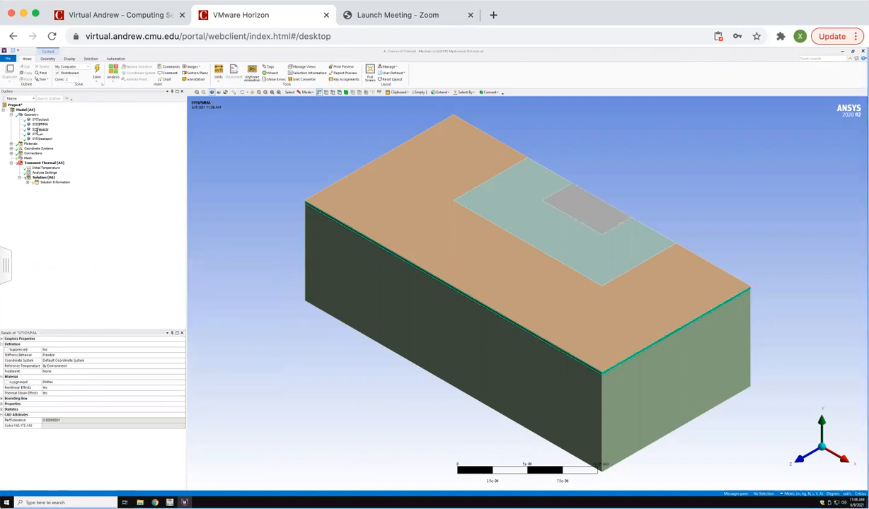
{"action": "left_click", "coordinate": [90, 382]}
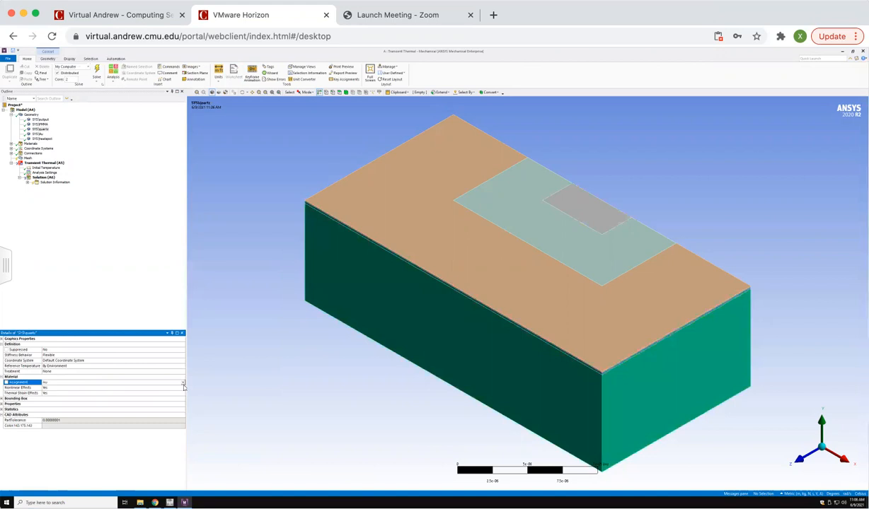
{"action": "left_click", "coordinate": [183, 384]}
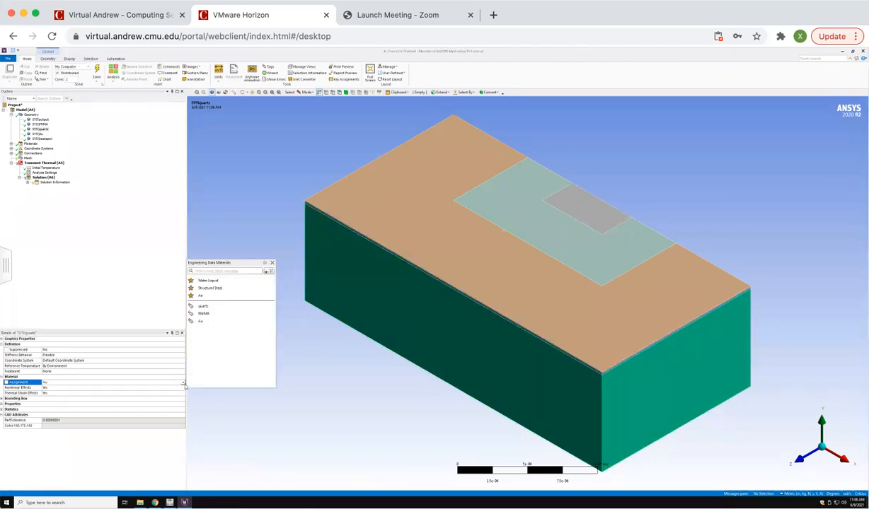
{"action": "left_click", "coordinate": [208, 306]}
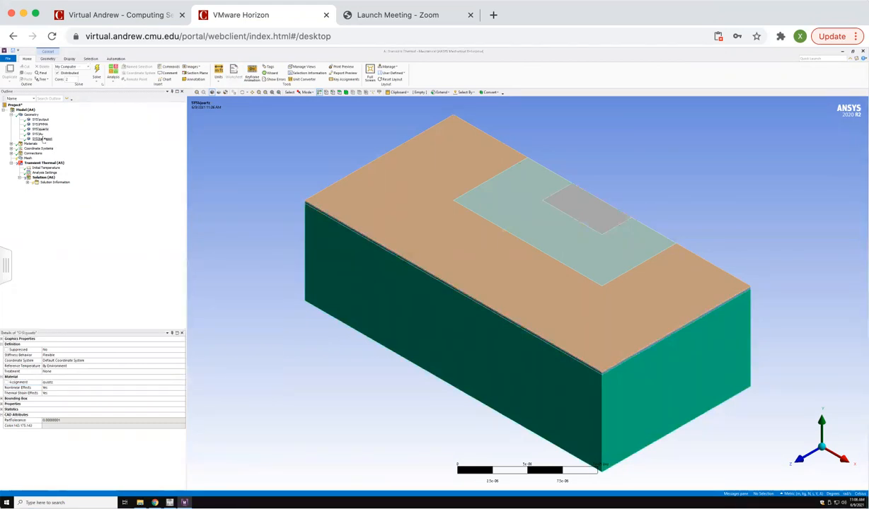
Step: Check the material assignments of the Au and heatspot bodies, and review the quartz material's thermal properties
{"action": "left_click", "coordinate": [350, 255]}
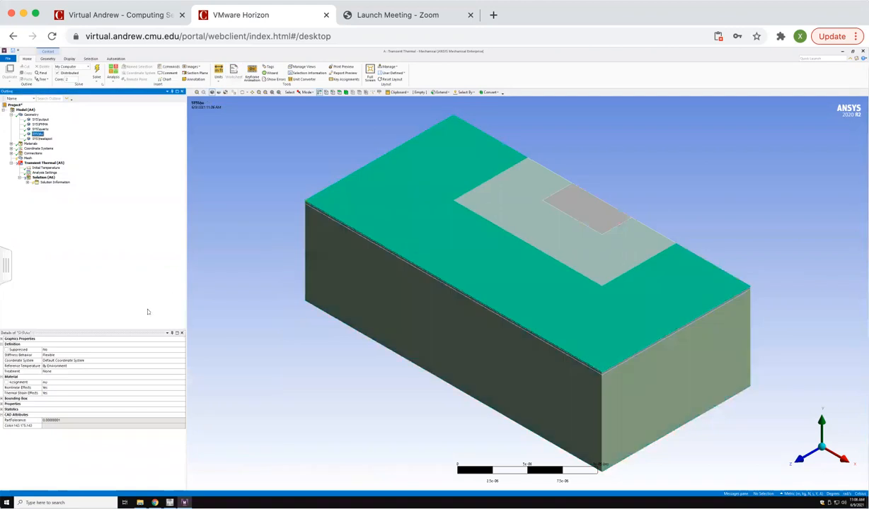
{"action": "left_click", "coordinate": [46, 140]}
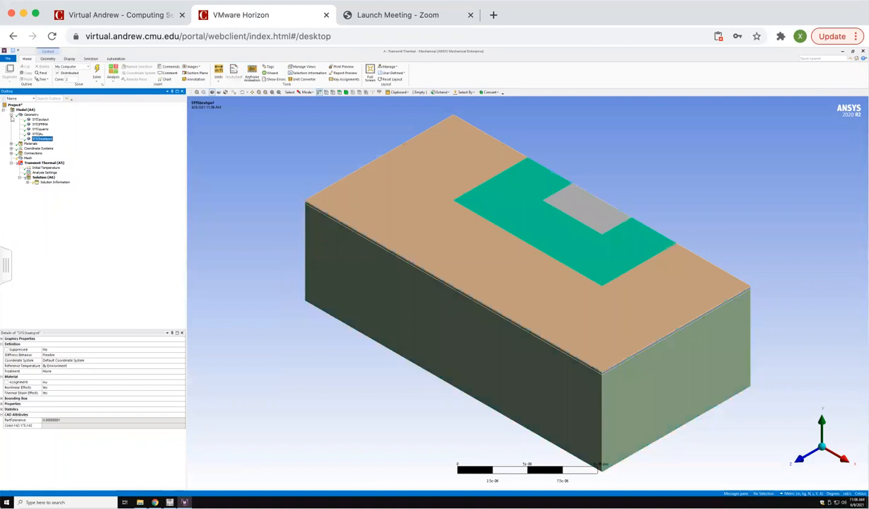
{"action": "left_click", "coordinate": [12, 115]}
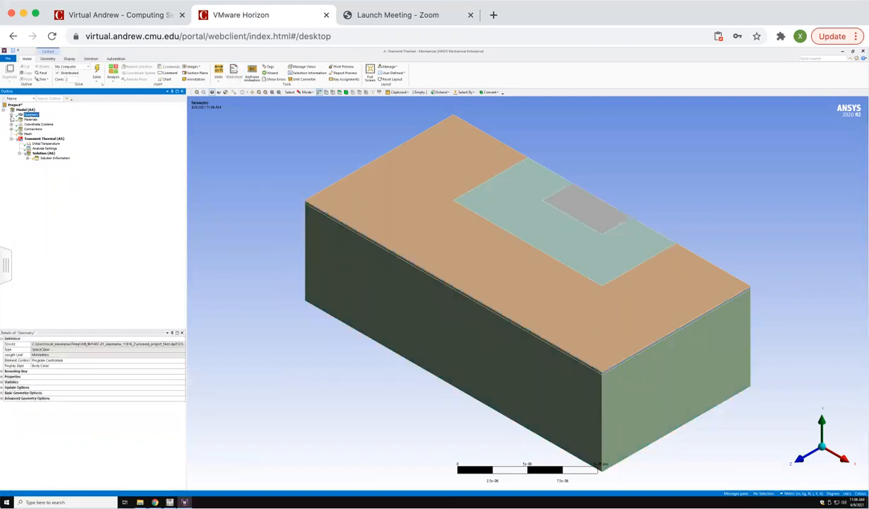
{"action": "left_click", "coordinate": [11, 120]}
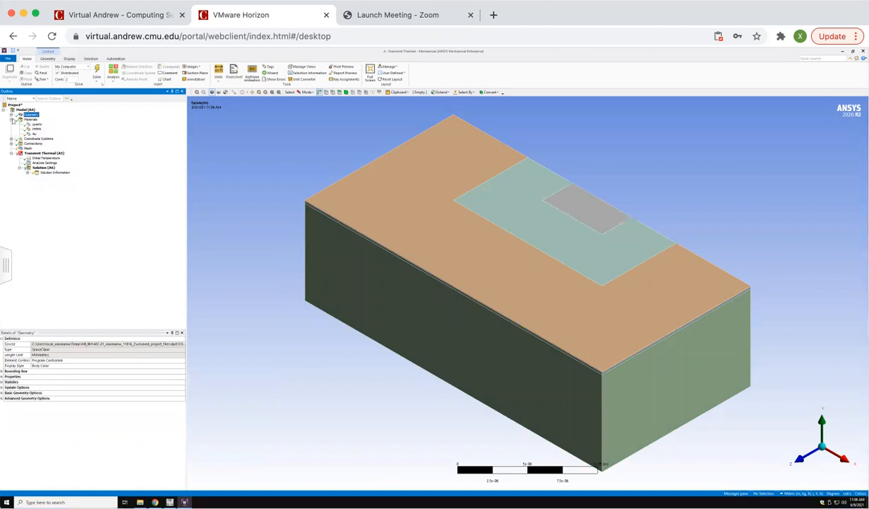
{"action": "left_click", "coordinate": [36, 124]}
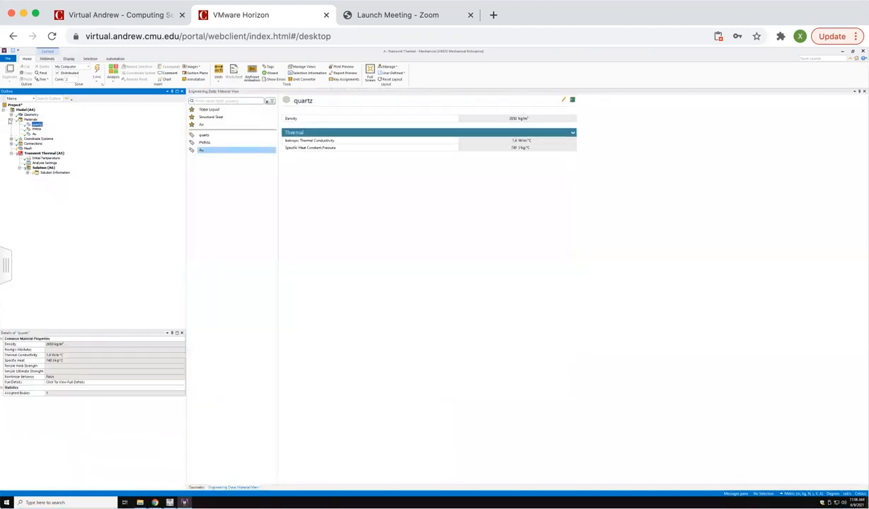
{"action": "left_click", "coordinate": [12, 119]}
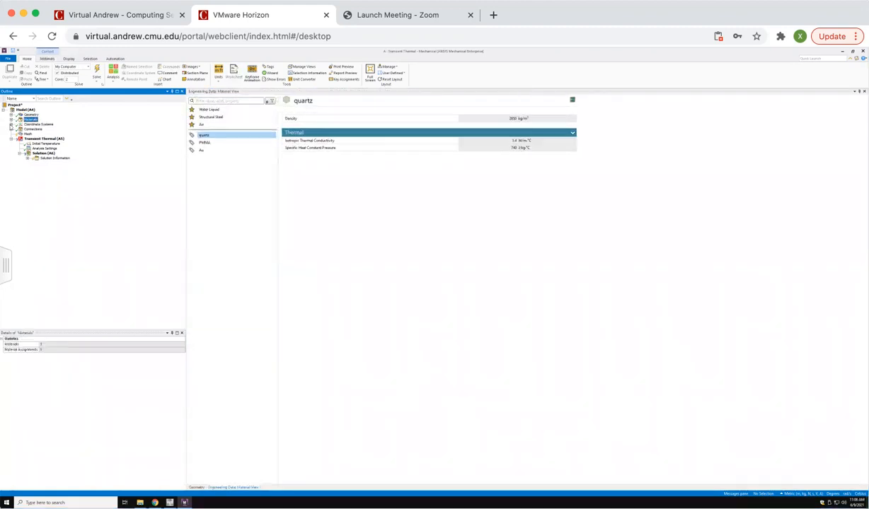
Step: Rename all contact regions under Connections based on their definition
{"action": "left_click", "coordinate": [12, 128]}
{"action": "left_click", "coordinate": [20, 134]}
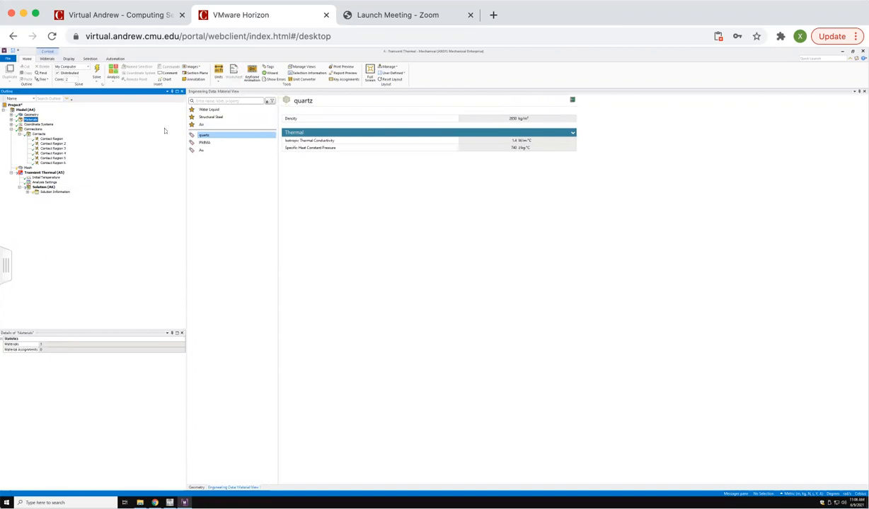
{"action": "left_click", "coordinate": [32, 129]}
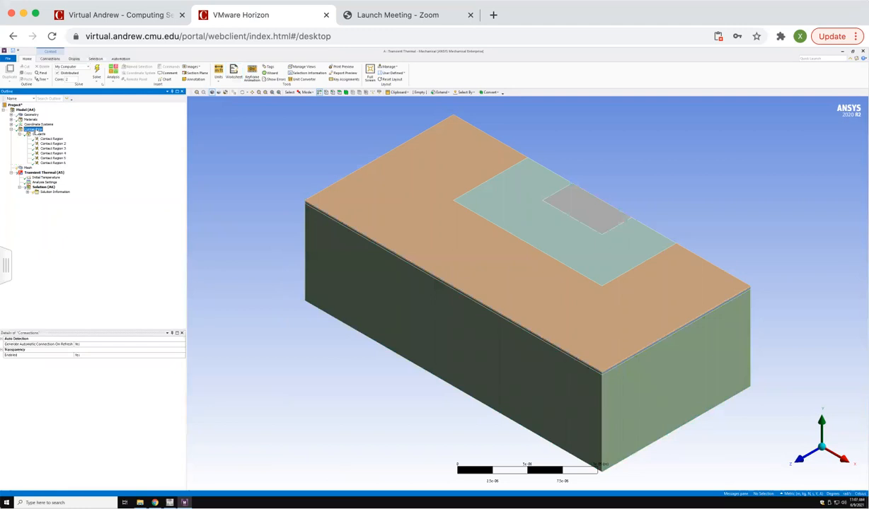
{"action": "right_click", "coordinate": [42, 129]}
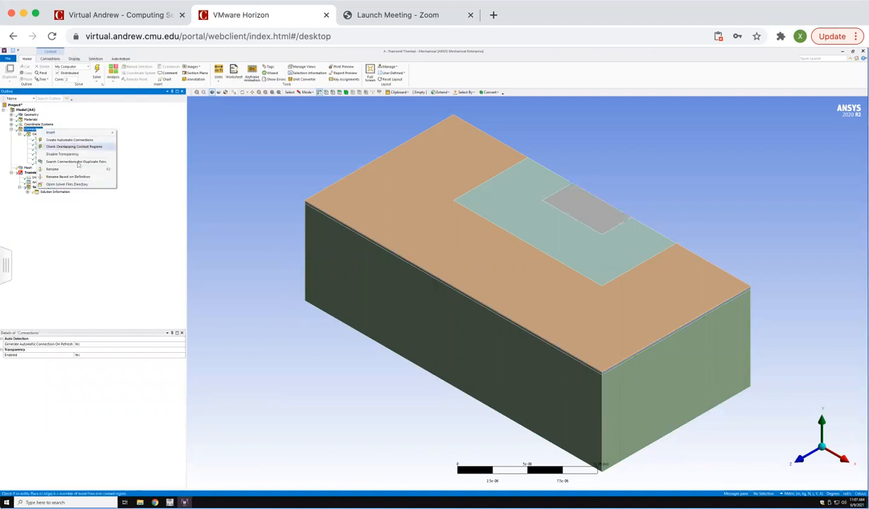
{"action": "key", "text": "Escape"}
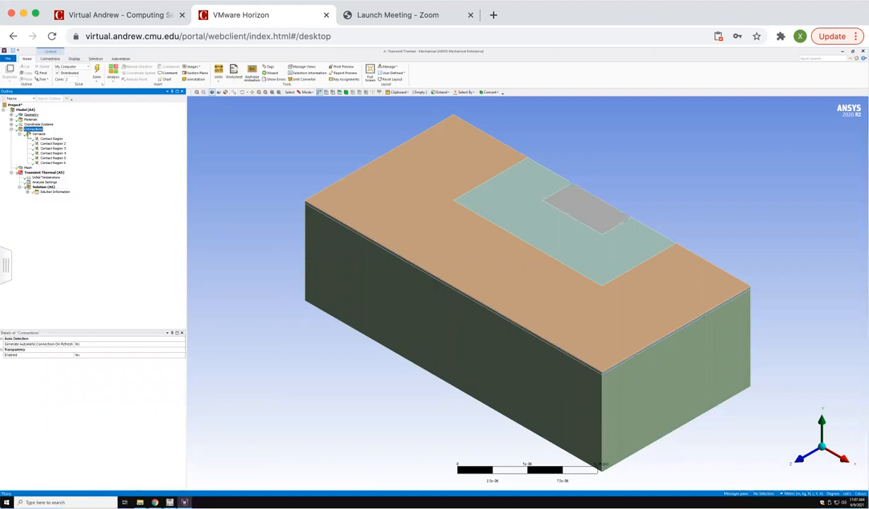
{"action": "right_click", "coordinate": [32, 131]}
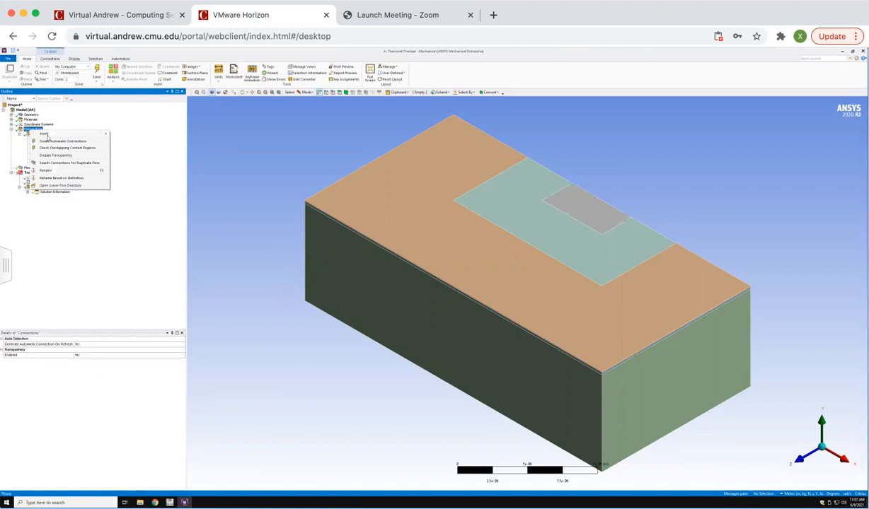
{"action": "left_click", "coordinate": [73, 179]}
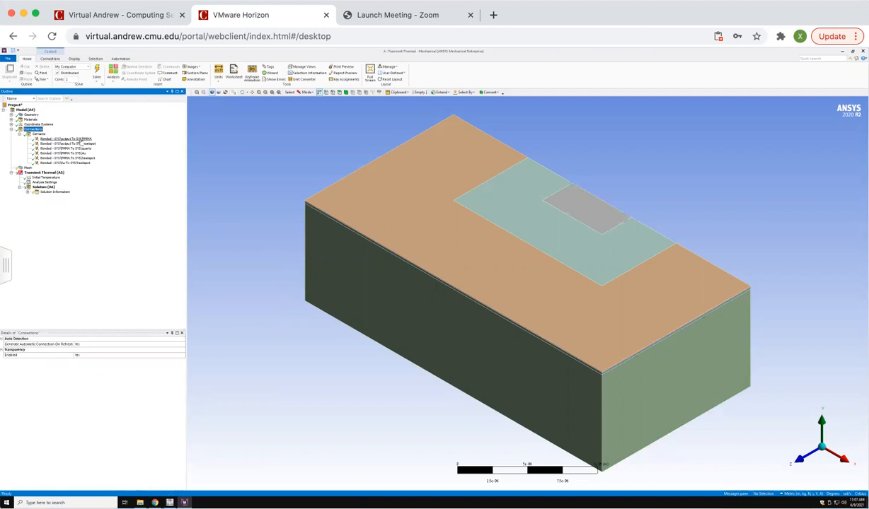
Step: Set the thermal conductance of the output-to-PMMA contact to Manual with a value of 5e+7 W/m²·°C
{"action": "left_click", "coordinate": [82, 139]}
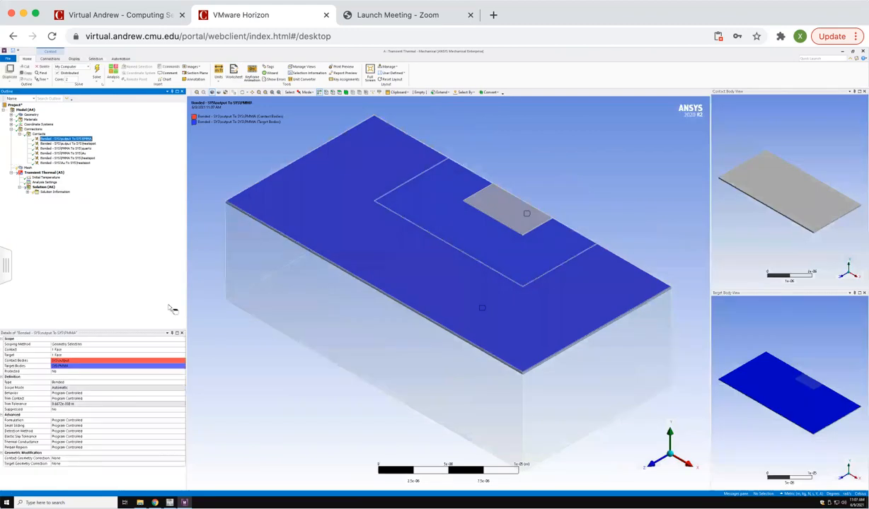
{"action": "left_click_drag", "start_coordinate": [144, 329], "coordinate": [145, 305]}
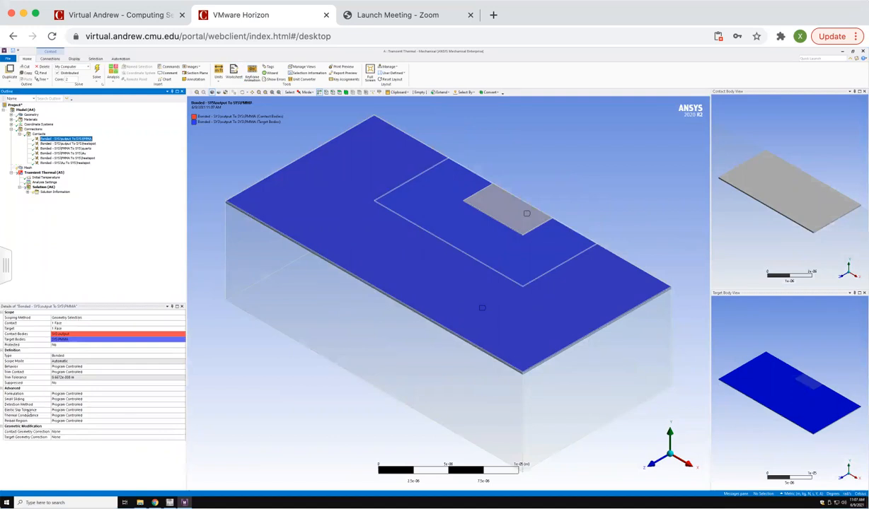
{"action": "left_click", "coordinate": [42, 416]}
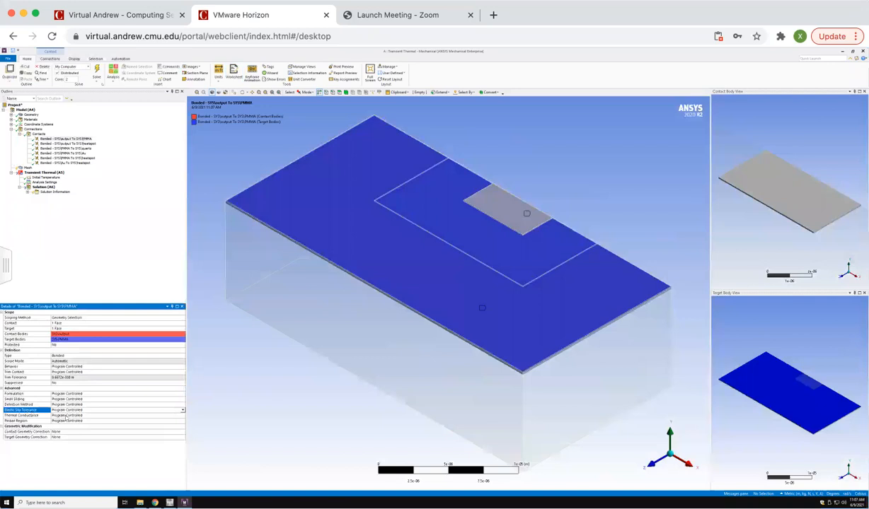
{"action": "left_click", "coordinate": [182, 415]}
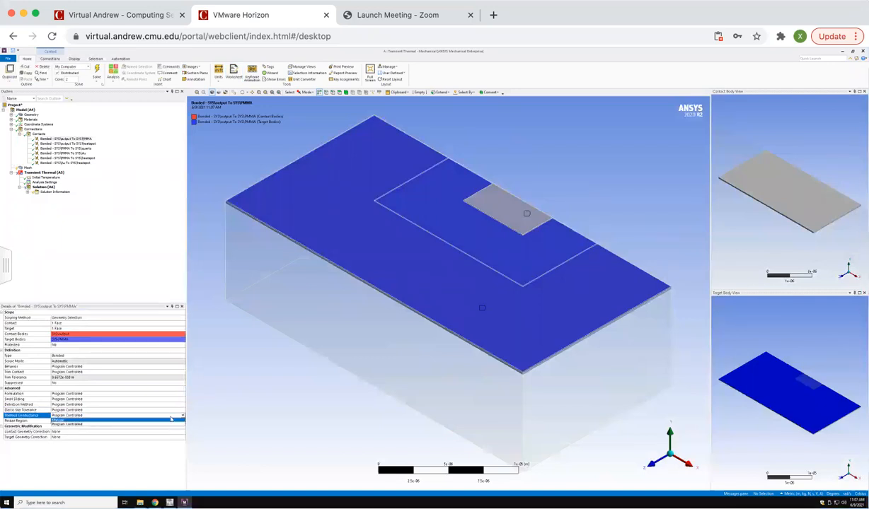
{"action": "left_click", "coordinate": [145, 421]}
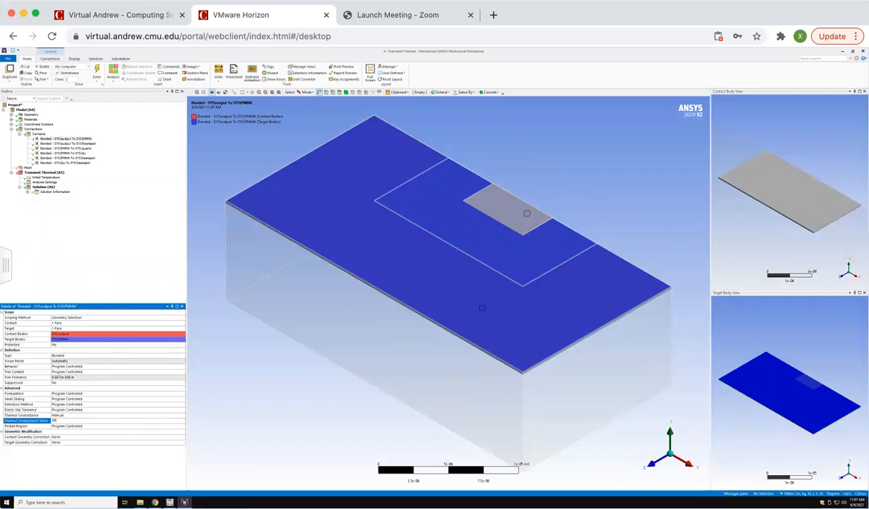
{"action": "type", "text": "5e+7"}
{"action": "key", "text": "Return"}
Step: Set the thermal conductance of the PMMA-to-quartz contact to Manual with a value of 300e6 W/m²·°C
{"action": "left_click", "coordinate": [91, 144]}
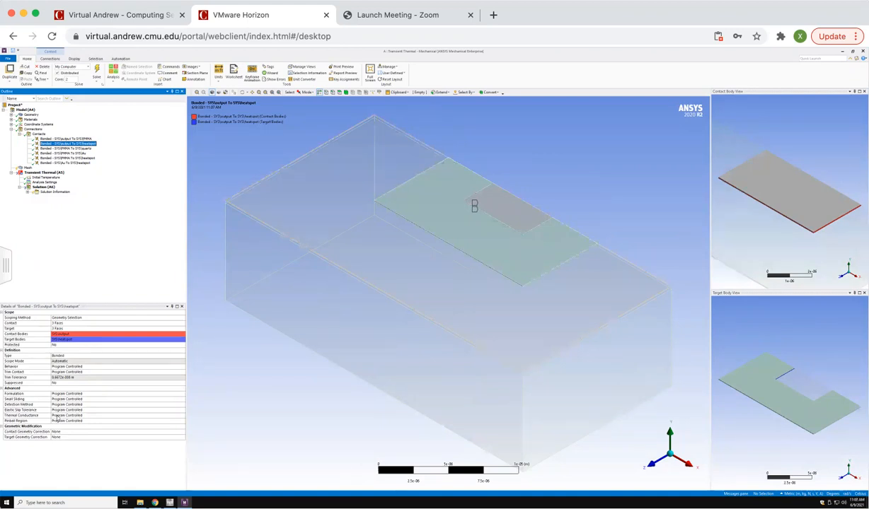
{"action": "left_click", "coordinate": [70, 149]}
{"action": "left_click", "coordinate": [177, 416]}
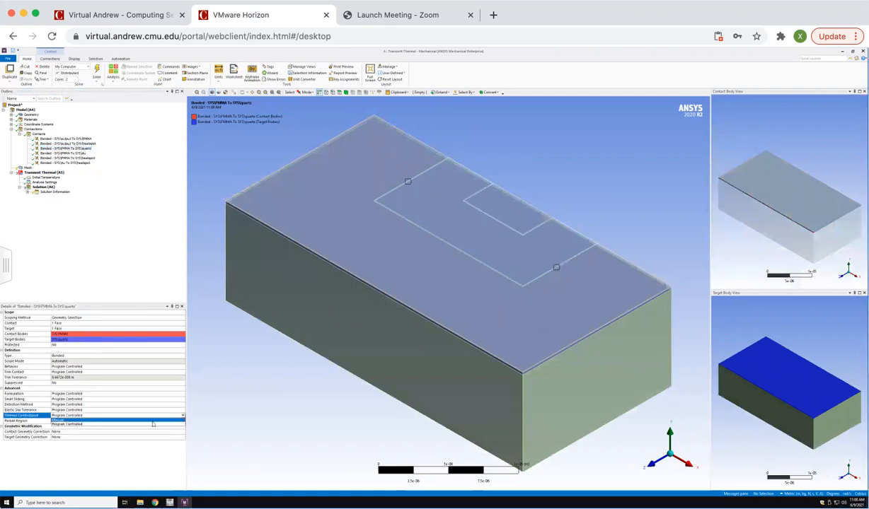
{"action": "left_click", "coordinate": [145, 407]}
{"action": "left_click", "coordinate": [137, 422]}
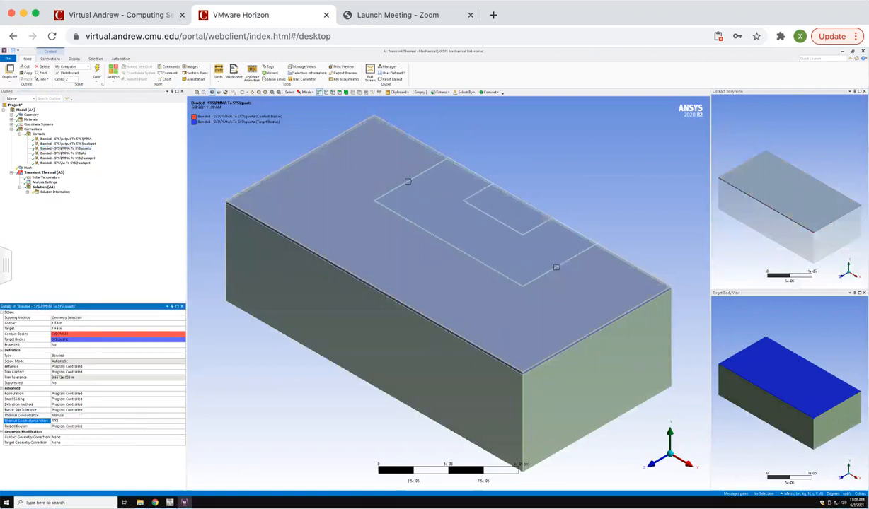
{"action": "type", "text": "300e6"}
{"action": "key", "text": "Return"}
Step: Set the thermal conductance of the PMMA-to-Au contact to Manual with a value of 50e6 W/m²·°C
{"action": "left_click", "coordinate": [75, 154]}
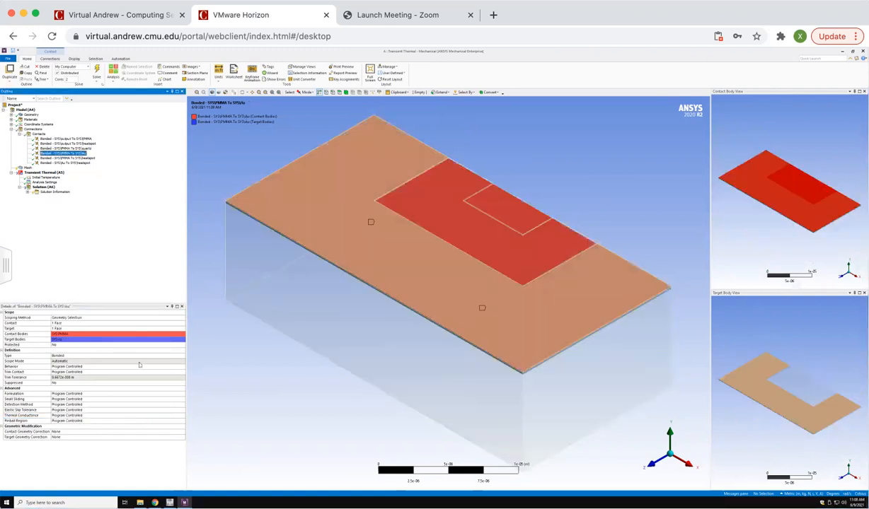
{"action": "left_click", "coordinate": [183, 416]}
{"action": "left_click", "coordinate": [183, 416]}
{"action": "left_click", "coordinate": [167, 422]}
{"action": "left_click", "coordinate": [163, 421]}
{"action": "type", "text": "50e6"}
Step: Set the thermal conductance of the PMMA-to-heatspot contact to Manual with a value of 5.9e+006, and view the Au-to-heatspot contact
{"action": "left_click", "coordinate": [74, 158]}
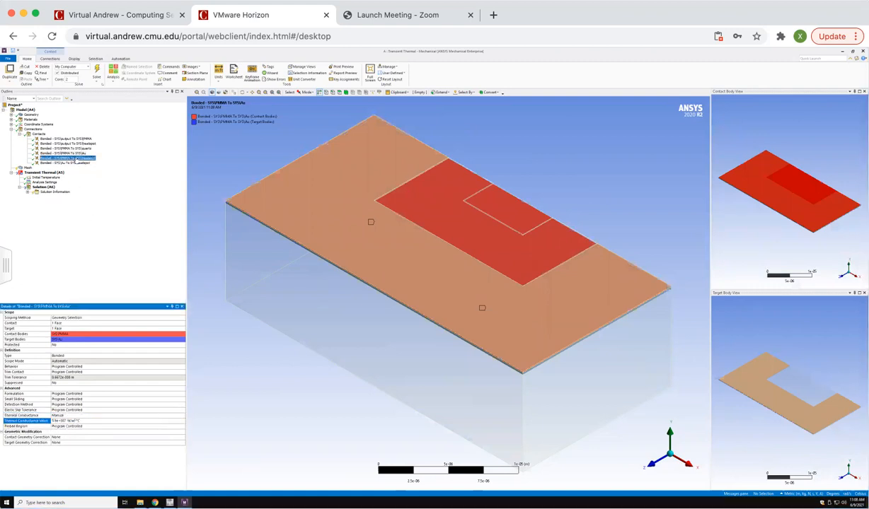
{"action": "left_click", "coordinate": [172, 415]}
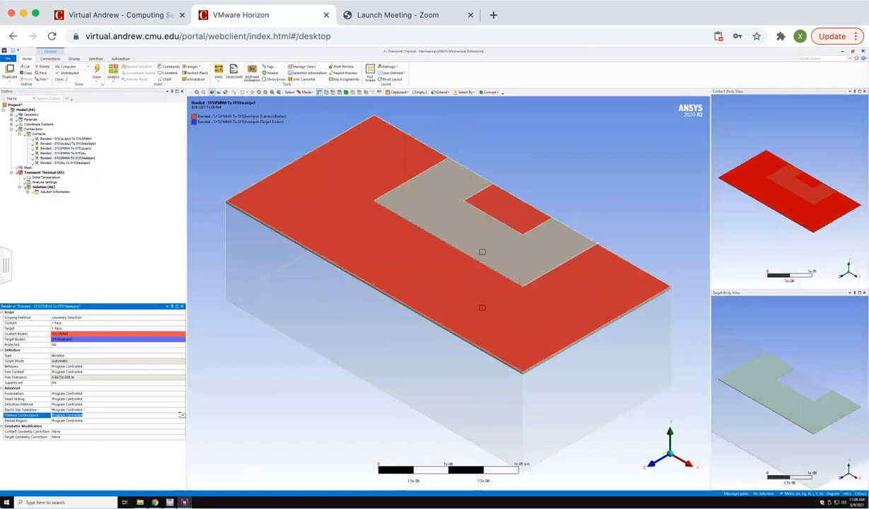
{"action": "left_click", "coordinate": [170, 416]}
{"action": "left_click", "coordinate": [168, 421]}
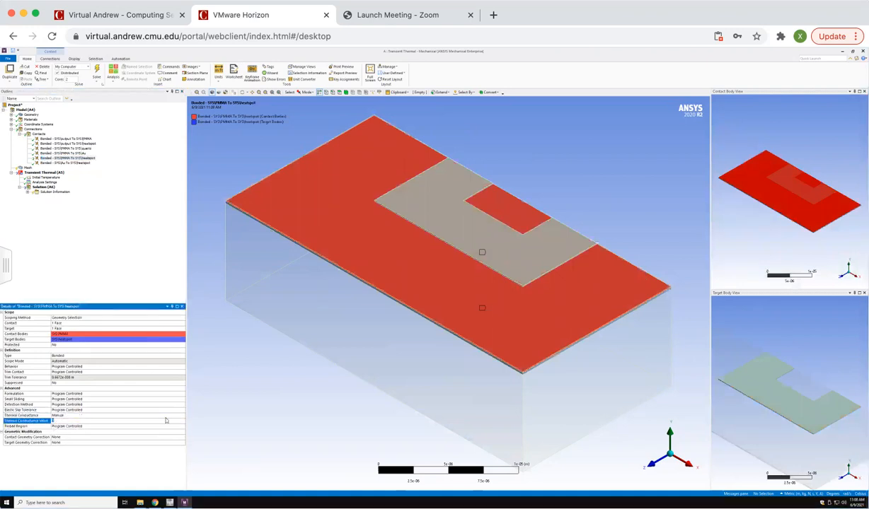
{"action": "type", "text": "5.9e+006"}
{"action": "key", "text": "Return"}
{"action": "left_click", "coordinate": [80, 164]}
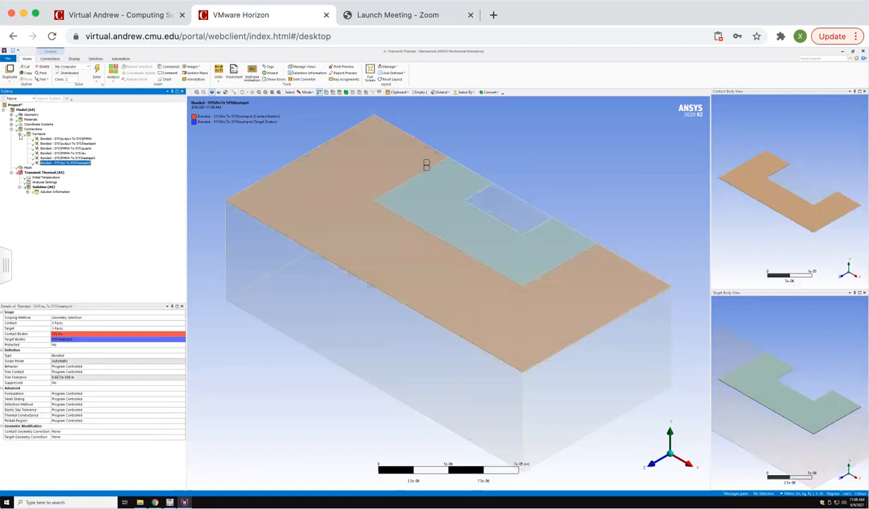
Step: Collapse the connections branch and open the mesh settings with their meshing controls
{"action": "left_click", "coordinate": [19, 134]}
{"action": "left_click", "coordinate": [11, 129]}
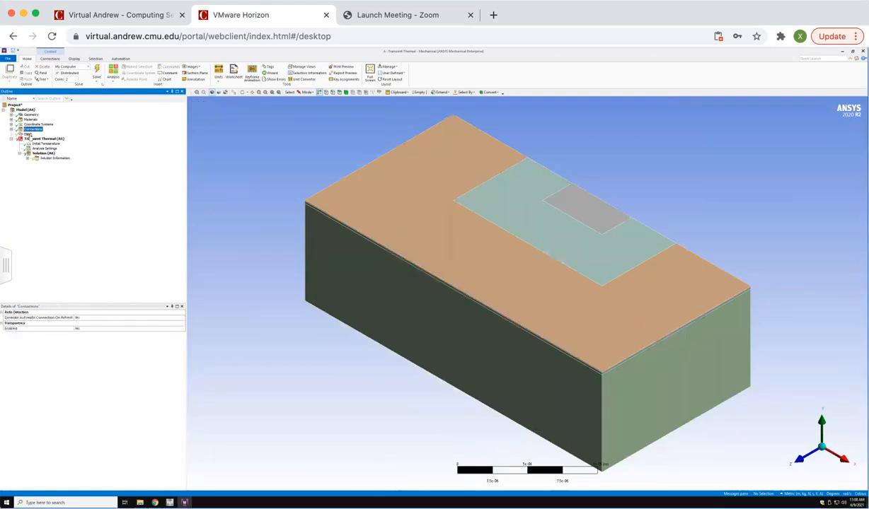
{"action": "left_click", "coordinate": [27, 134]}
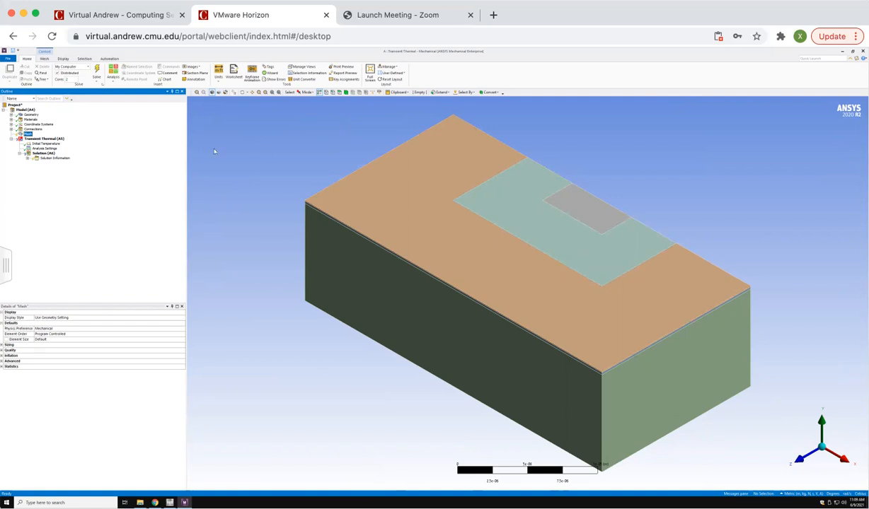
{"action": "left_click", "coordinate": [97, 72]}
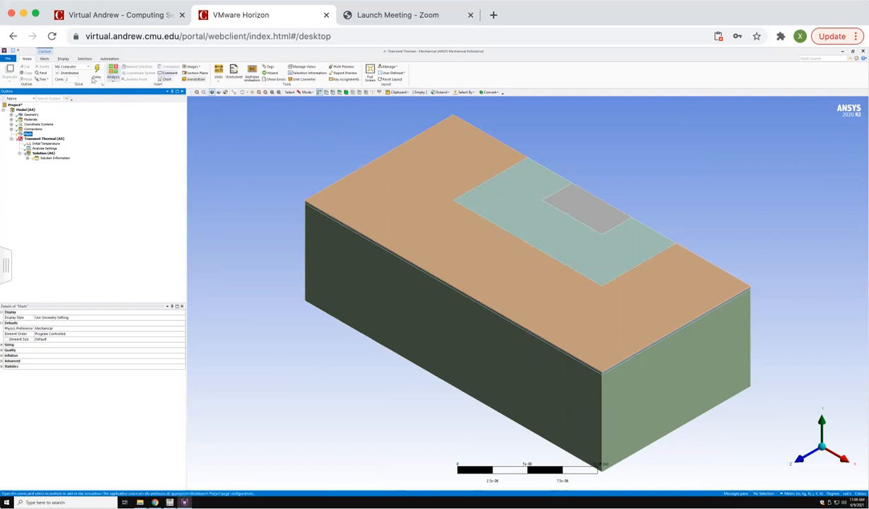
{"action": "left_click", "coordinate": [44, 59]}
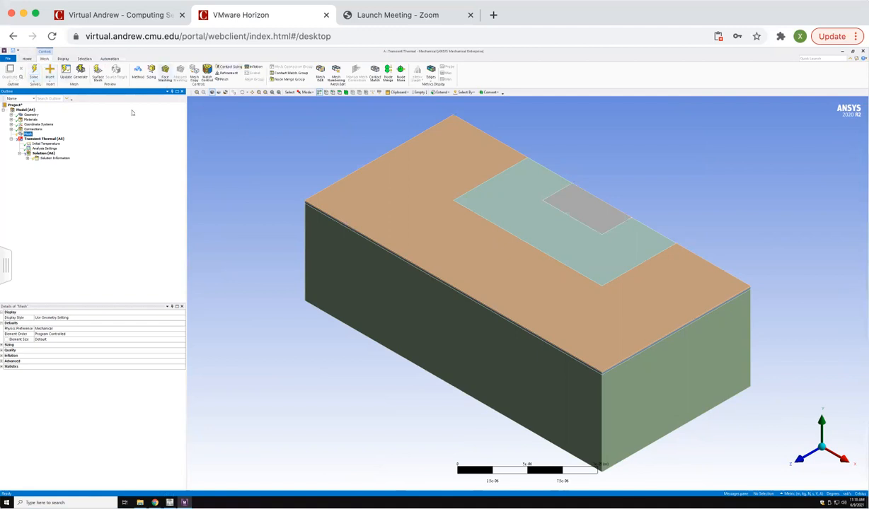
Step: Insert a face sizing on the top face of the small inner output rectangle with an element size of 5e-7 m
{"action": "left_click", "coordinate": [559, 207]}
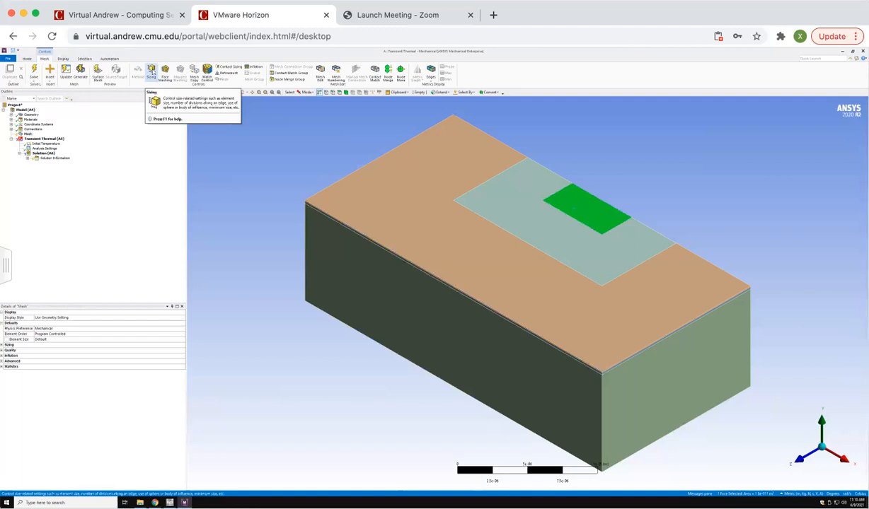
{"action": "right_click", "coordinate": [565, 207]}
{"action": "mouse_move", "coordinate": [609, 211]}
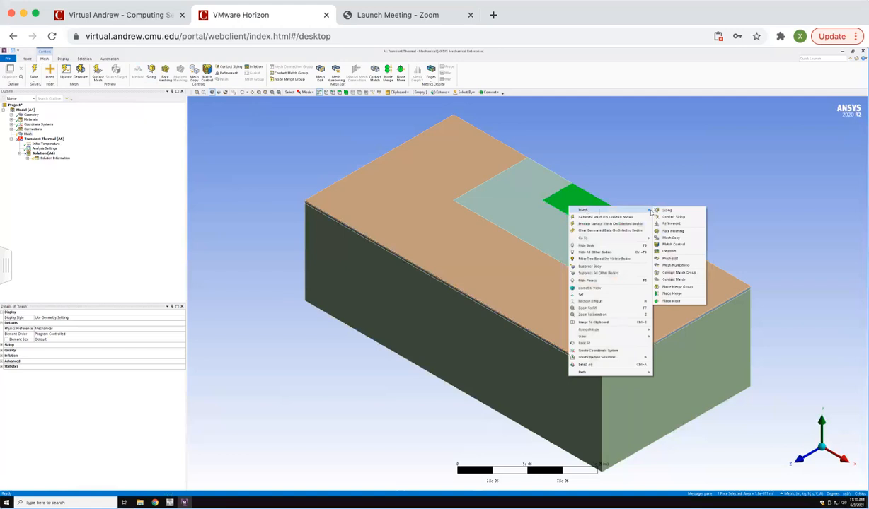
{"action": "left_click", "coordinate": [692, 213]}
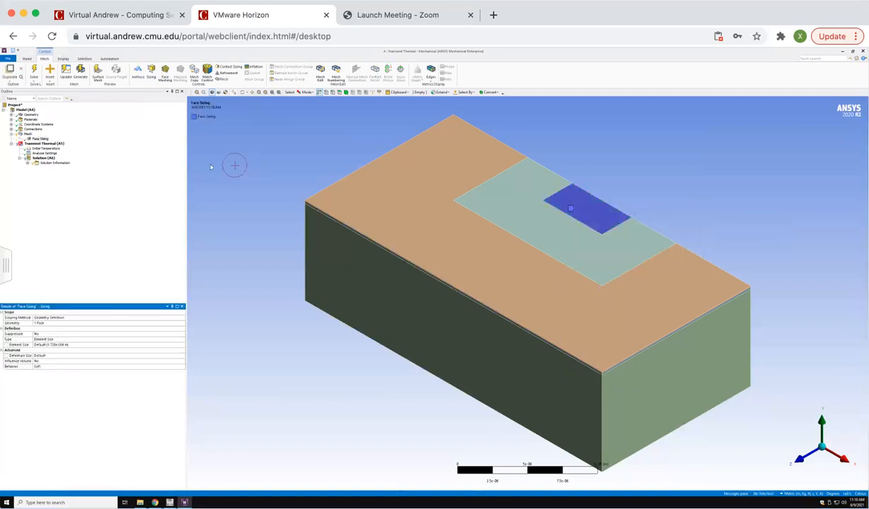
{"action": "left_click", "coordinate": [175, 340]}
{"action": "type", "text": "5e-7"}
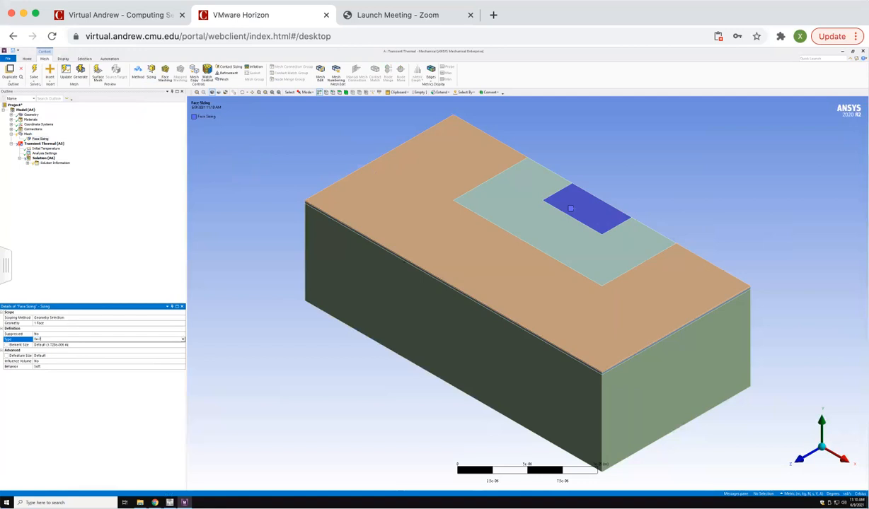
{"action": "left_click", "coordinate": [60, 406]}
{"action": "left_click", "coordinate": [81, 345]}
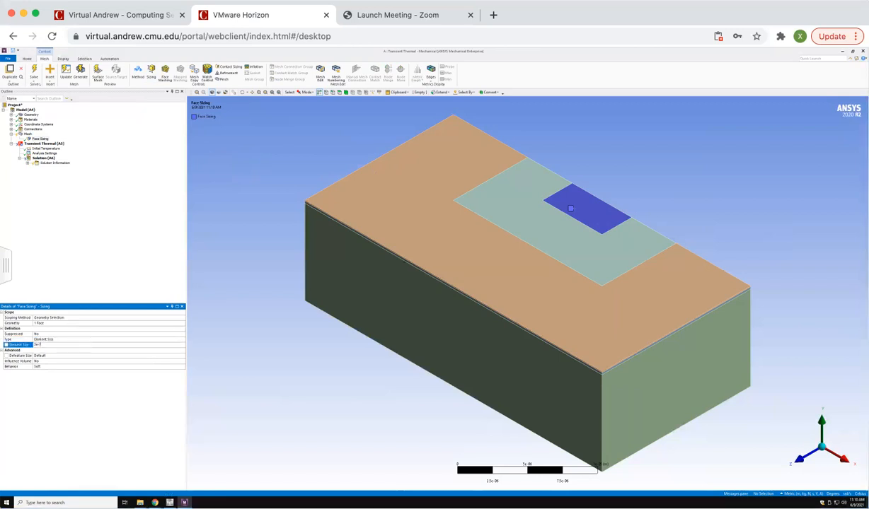
{"action": "left_click", "coordinate": [508, 201]}
{"action": "right_click", "coordinate": [508, 200]}
{"action": "mouse_move", "coordinate": [531, 203]}
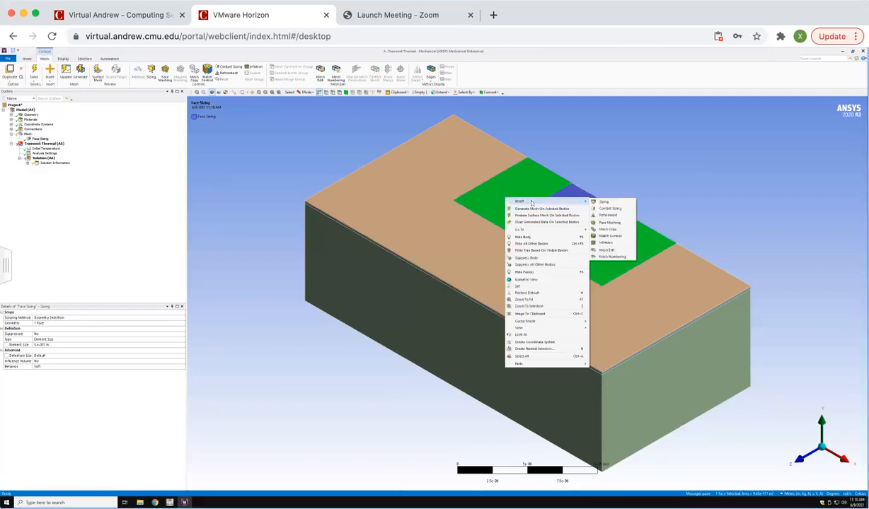
{"action": "left_click", "coordinate": [550, 191]}
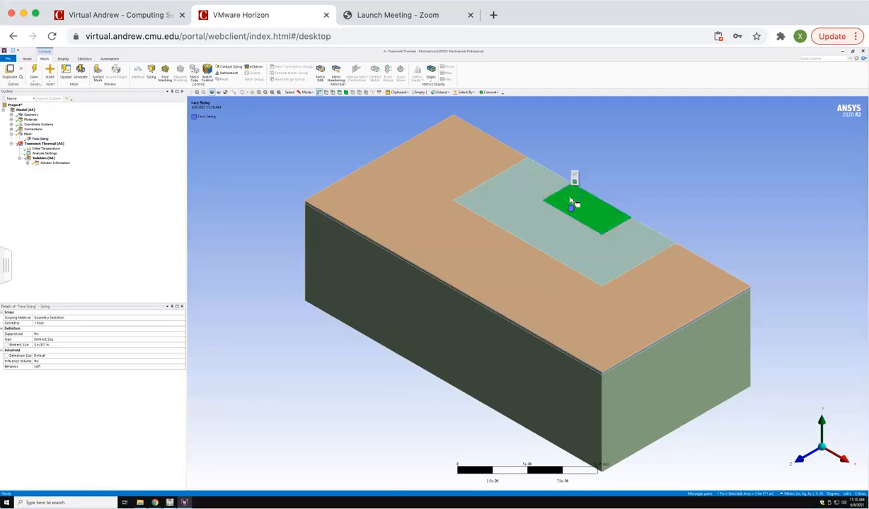
{"action": "right_click", "coordinate": [551, 200]}
Step: Switch the selection filter to bodies and delete the existing face sizing from the mesh
{"action": "left_click", "coordinate": [27, 59]}
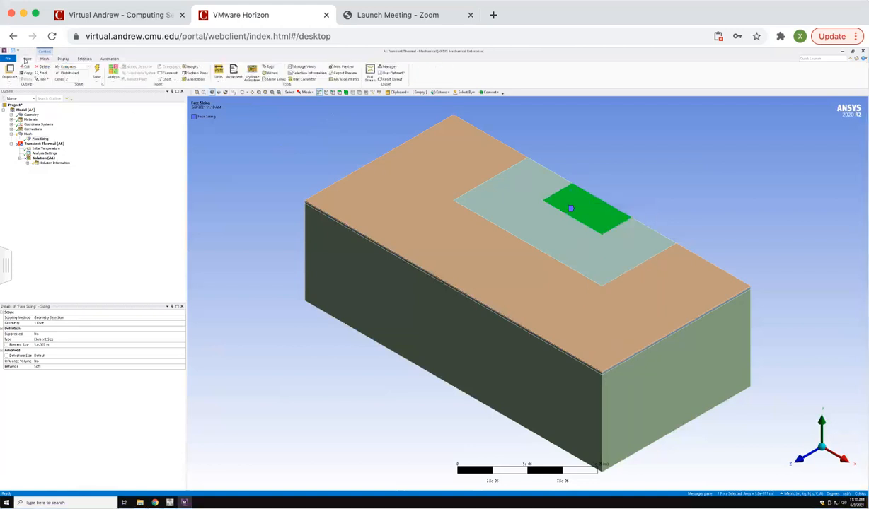
{"action": "left_click", "coordinate": [344, 93]}
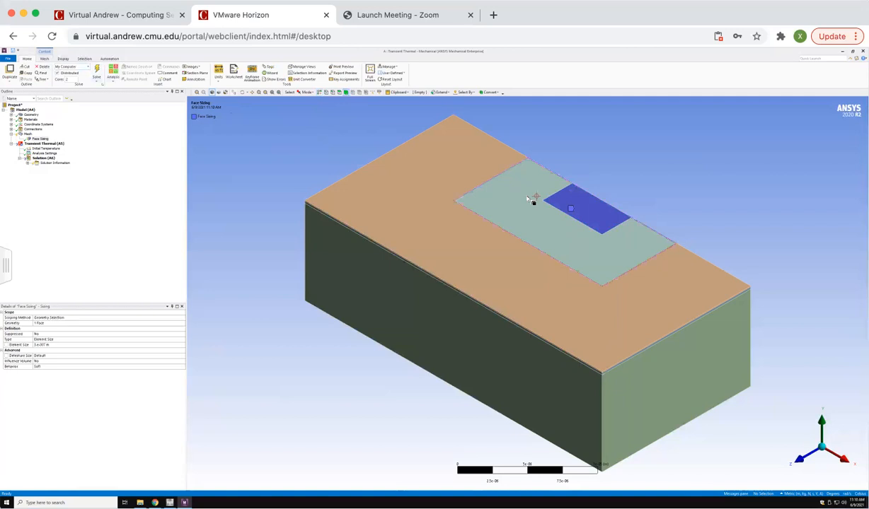
{"action": "right_click", "coordinate": [42, 140]}
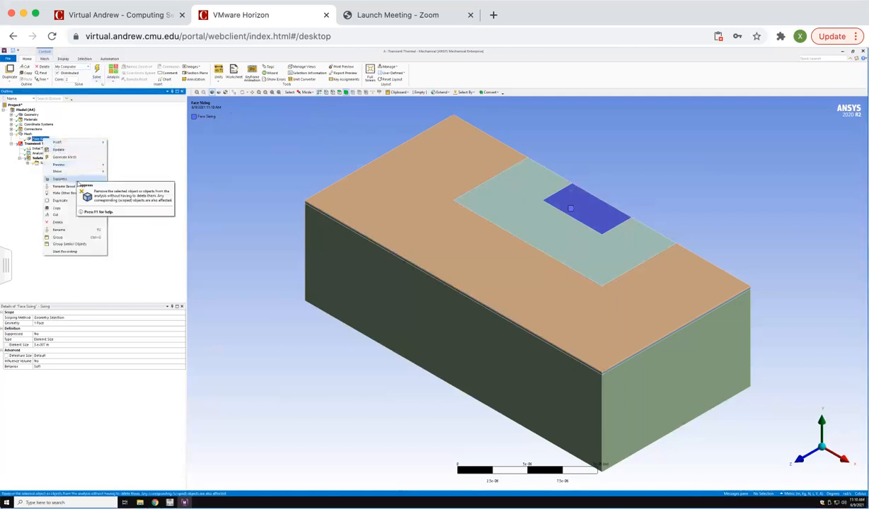
{"action": "left_click", "coordinate": [64, 223]}
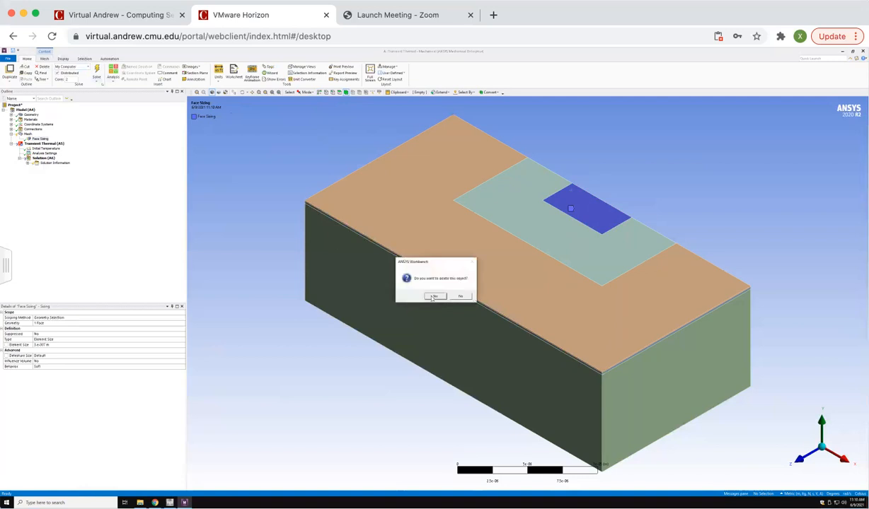
{"action": "left_click", "coordinate": [418, 285]}
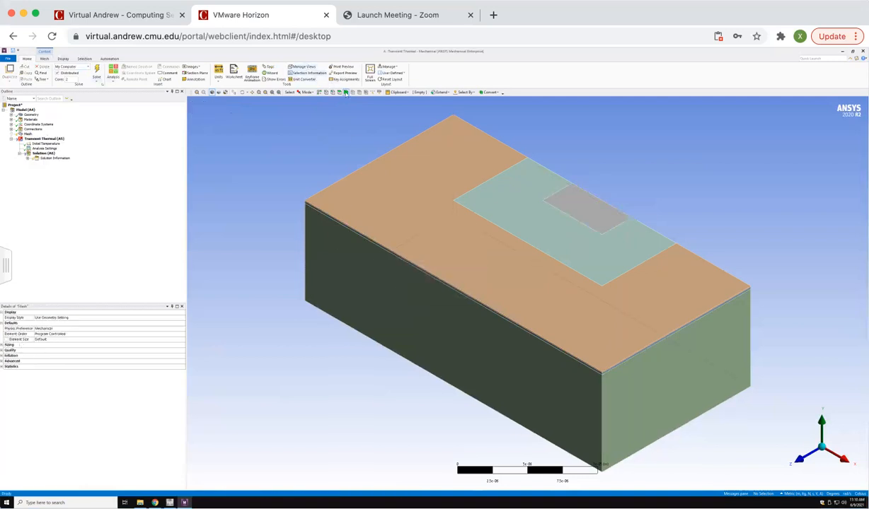
Step: Insert a body sizing on the output rectangle and the surrounding heatspot body with an element size of 5e-7 m
{"action": "left_click", "coordinate": [582, 204]}
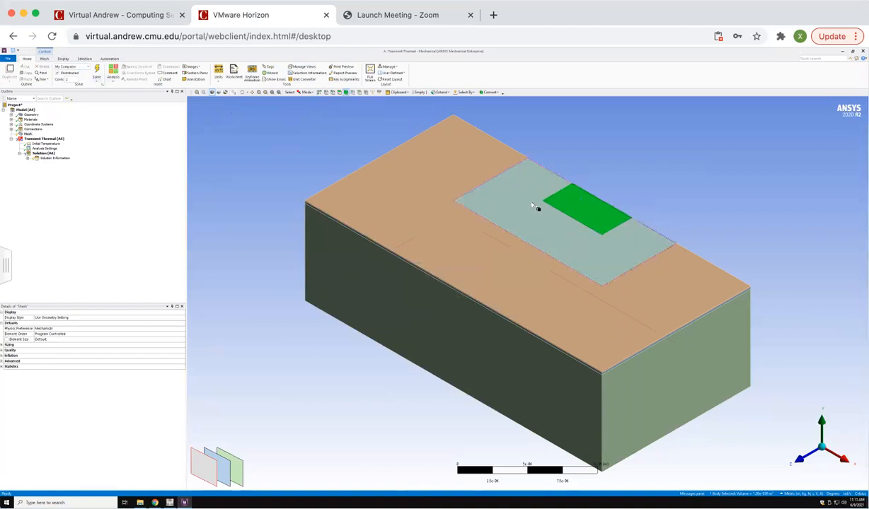
{"action": "left_click", "coordinate": [515, 208]}
{"action": "right_click", "coordinate": [510, 203]}
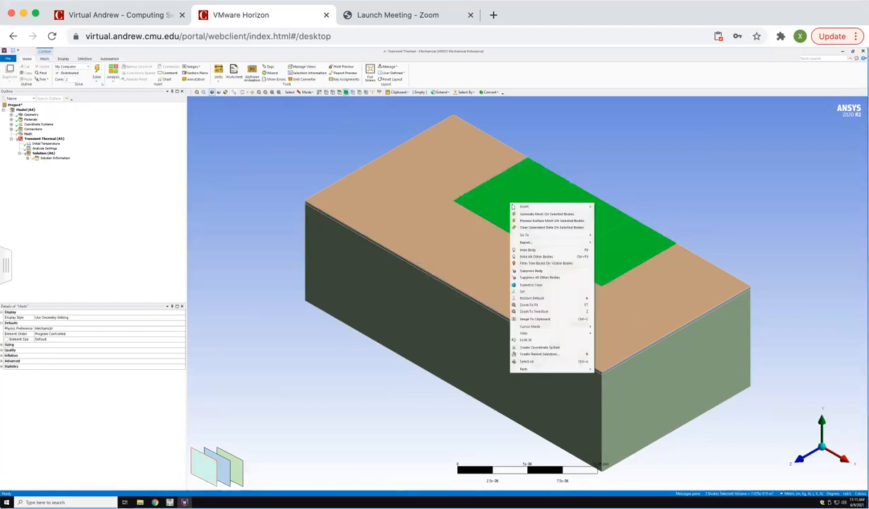
{"action": "mouse_move", "coordinate": [527, 206]}
{"action": "left_click", "coordinate": [622, 216]}
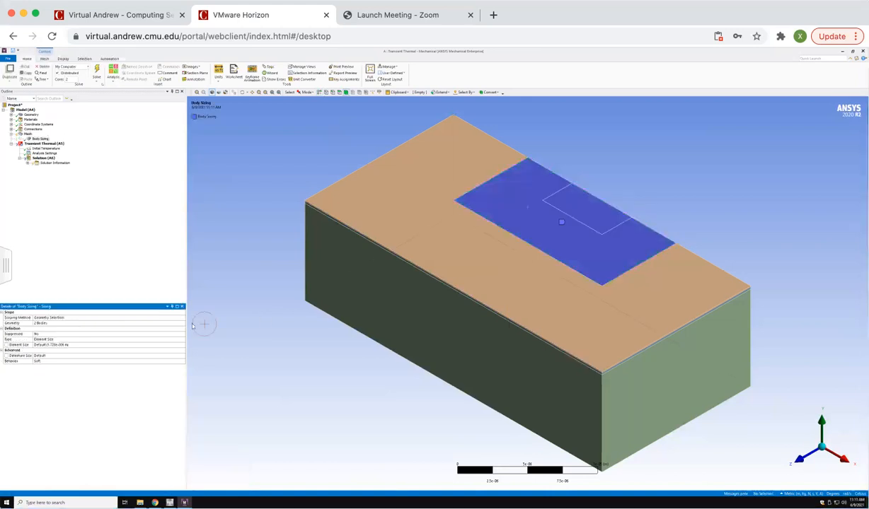
{"action": "left_click", "coordinate": [78, 343]}
{"action": "key", "text": "Return"}
Step: Insert a Sweep mesh method on the thin PMMA layer above the quartz, with 3 sweep divisions
{"action": "scroll", "coordinate": [325, 254], "scroll_direction": "up", "scroll_amount": 2}
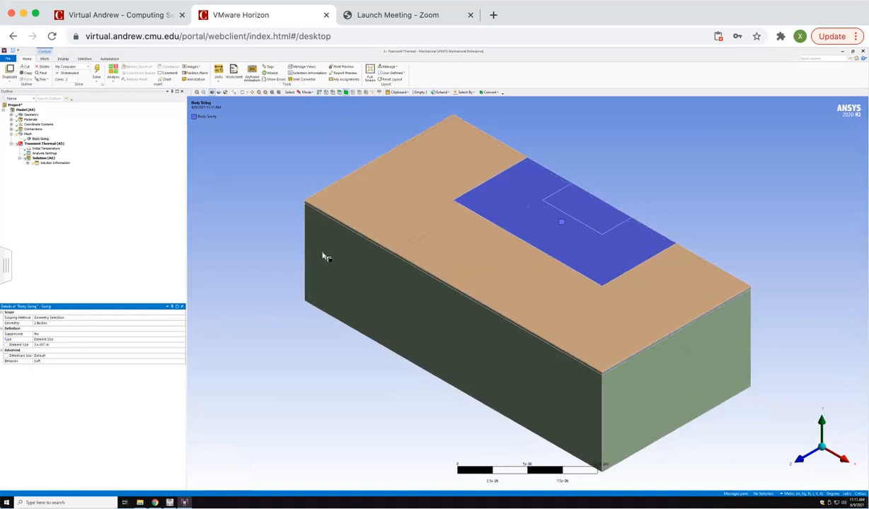
{"action": "scroll", "coordinate": [325, 256], "scroll_direction": "up", "scroll_amount": 3}
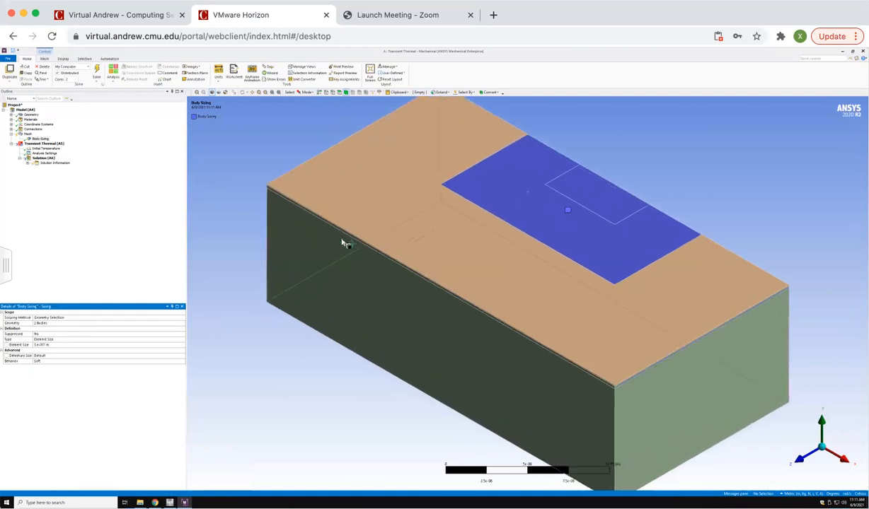
{"action": "left_click", "coordinate": [347, 236]}
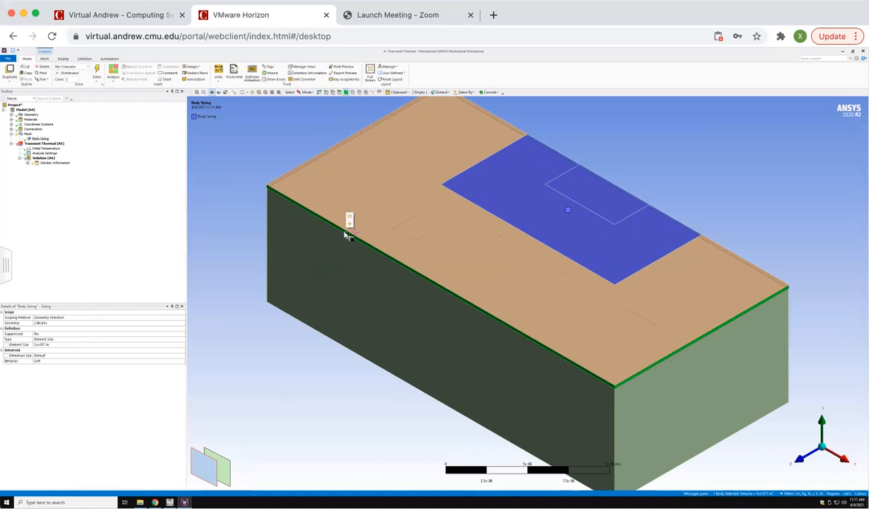
{"action": "right_click", "coordinate": [346, 235]}
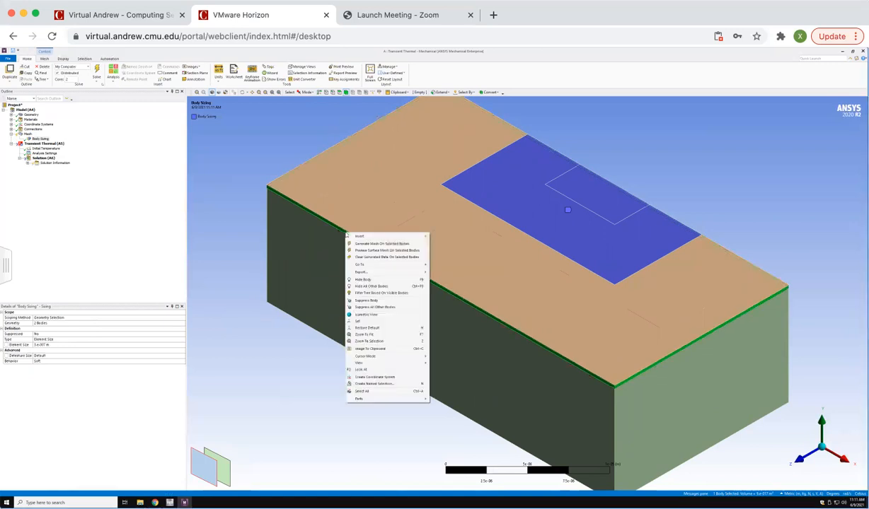
{"action": "mouse_move", "coordinate": [367, 237]}
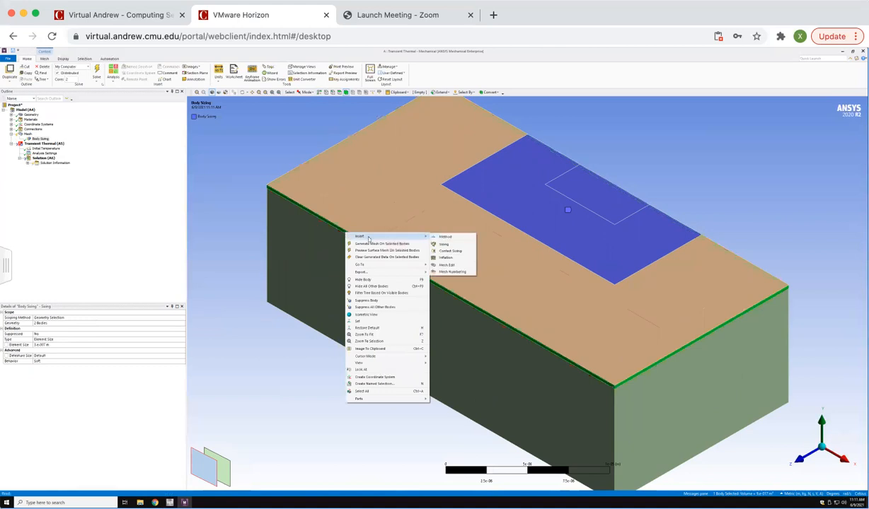
{"action": "left_click", "coordinate": [445, 236]}
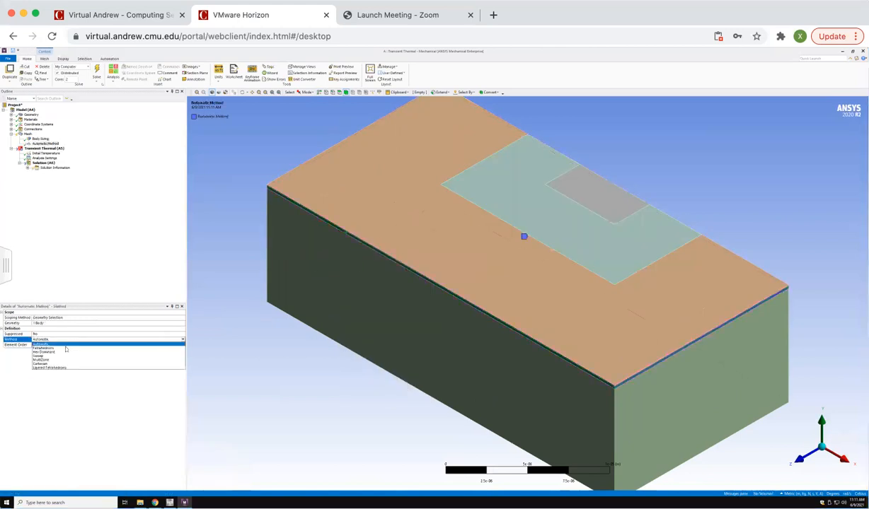
{"action": "left_click", "coordinate": [56, 356]}
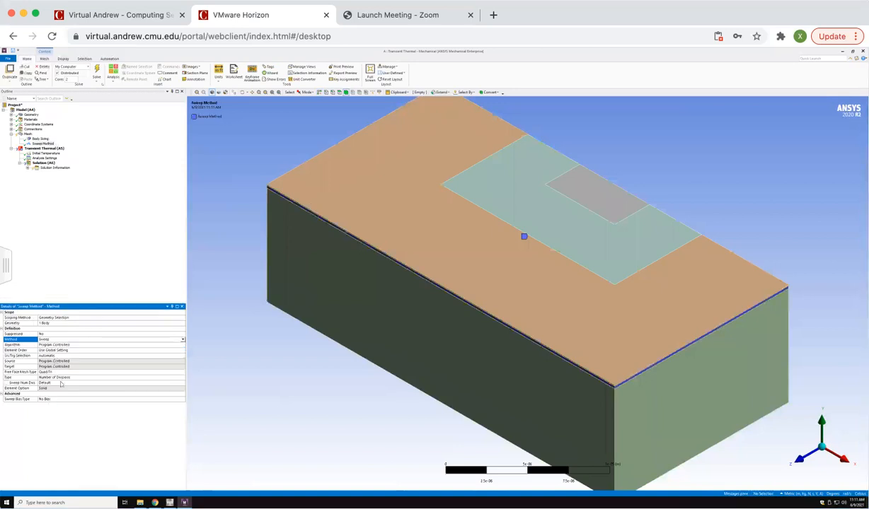
{"action": "left_click", "coordinate": [61, 382]}
{"action": "type", "text": "3"}
{"action": "key", "text": "Return"}
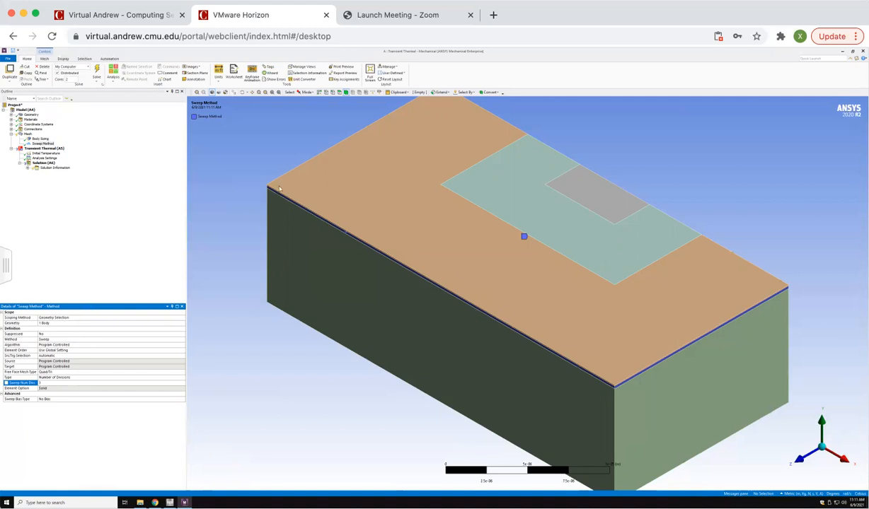
Step: Generate the mesh for the whole model and examine the elements on the top surface and along the thin layer
{"action": "right_click", "coordinate": [29, 136]}
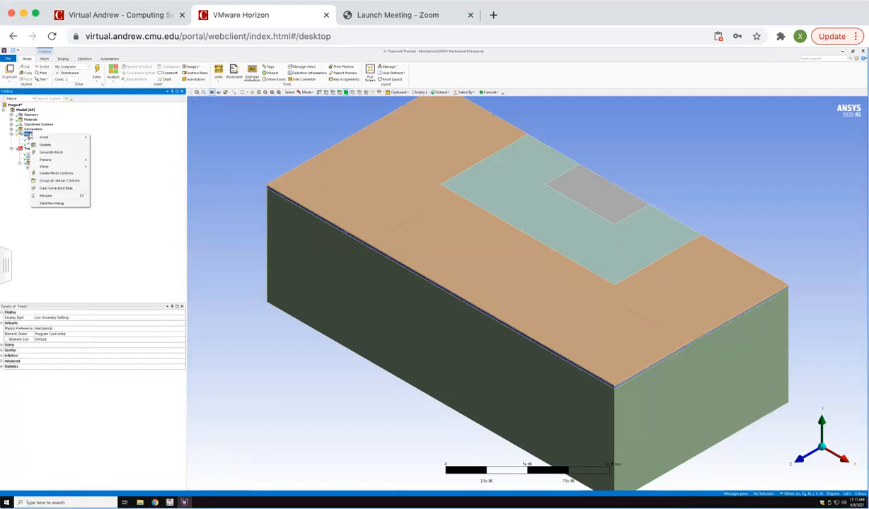
{"action": "left_click", "coordinate": [44, 152]}
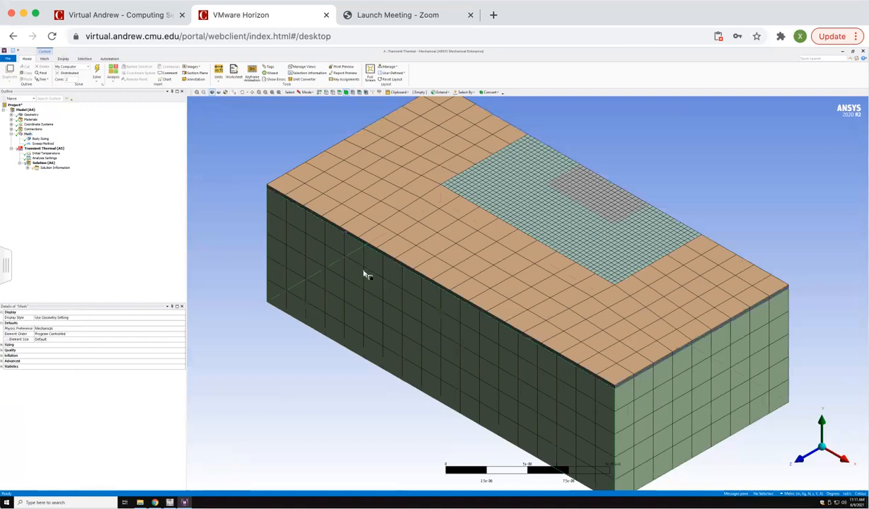
{"action": "scroll", "coordinate": [363, 271], "scroll_direction": "down", "scroll_amount": 2}
{"action": "scroll", "coordinate": [363, 275], "scroll_direction": "down", "scroll_amount": 1}
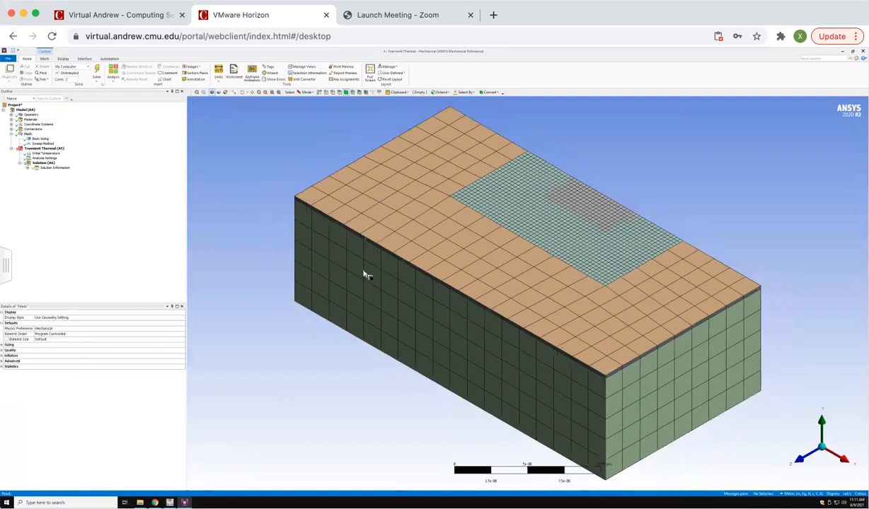
{"action": "scroll", "coordinate": [364, 274], "scroll_direction": "up", "scroll_amount": 1}
{"action": "scroll", "coordinate": [365, 275], "scroll_direction": "up", "scroll_amount": 1}
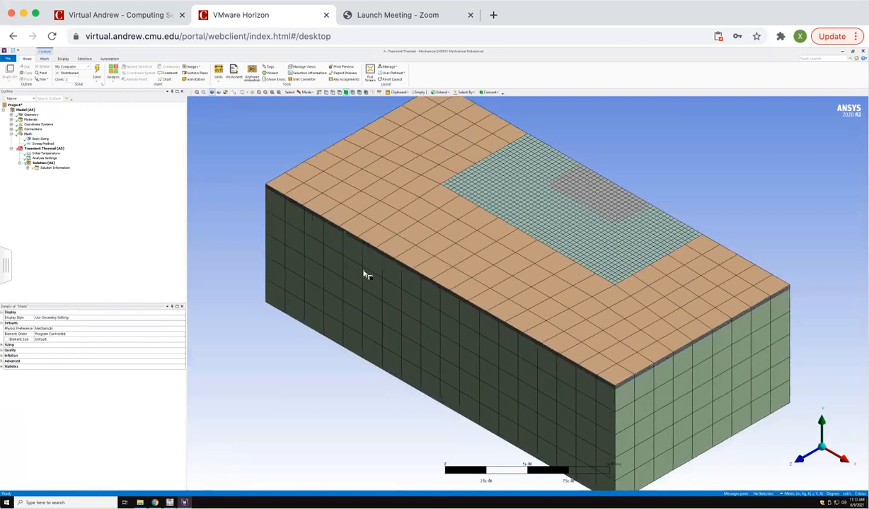
{"action": "scroll", "coordinate": [364, 274], "scroll_direction": "up", "scroll_amount": 1}
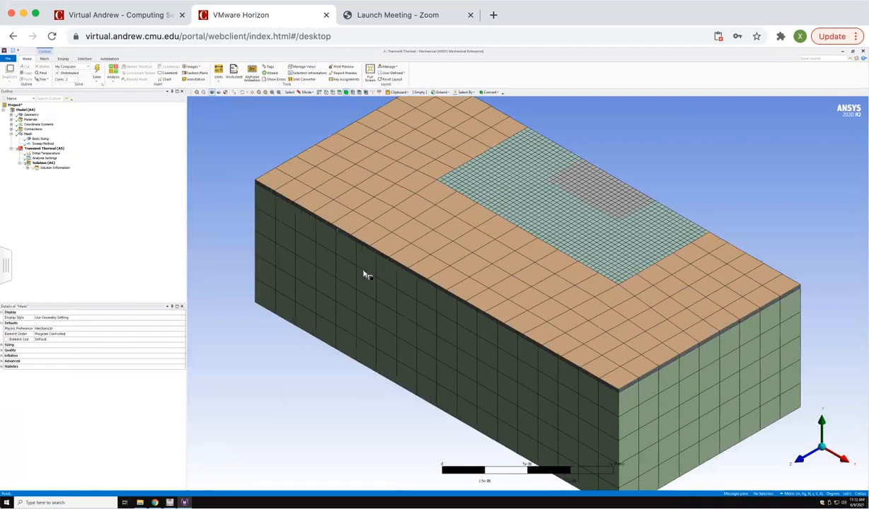
{"action": "scroll", "coordinate": [364, 275], "scroll_direction": "up", "scroll_amount": 3}
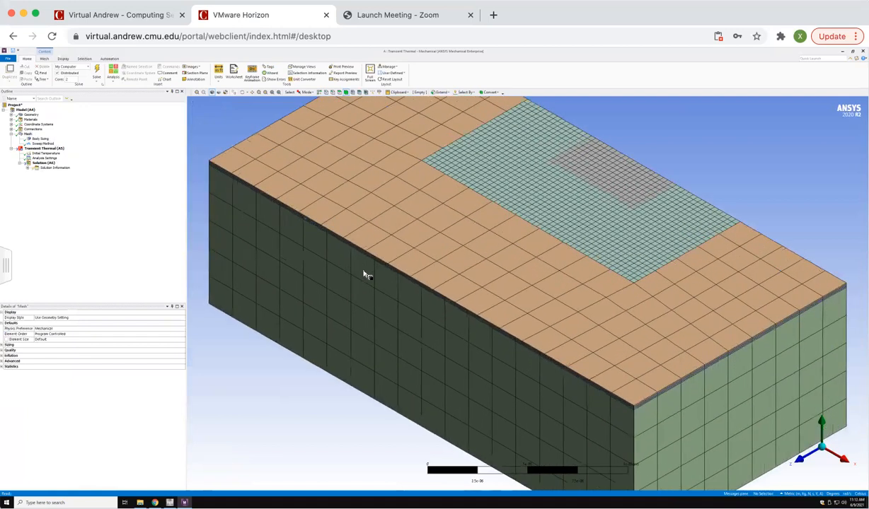
{"action": "scroll", "coordinate": [363, 274], "scroll_direction": "up", "scroll_amount": 1}
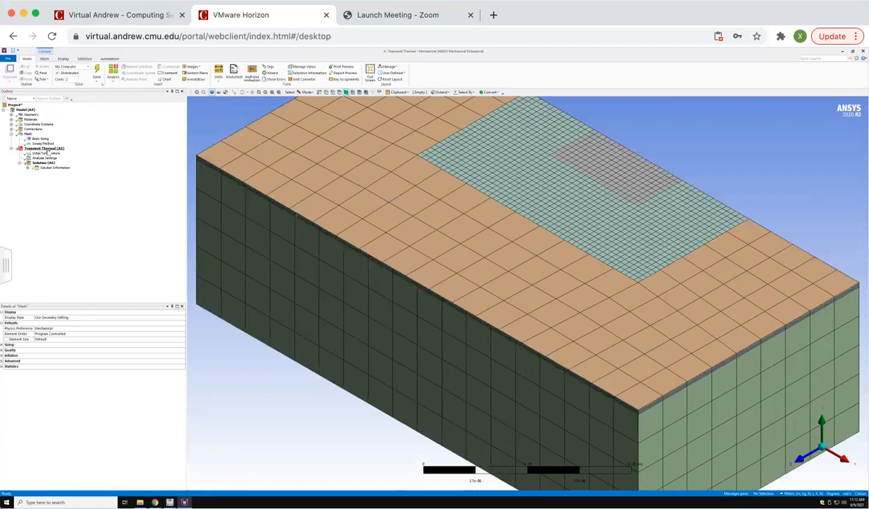
{"action": "left_click", "coordinate": [11, 134]}
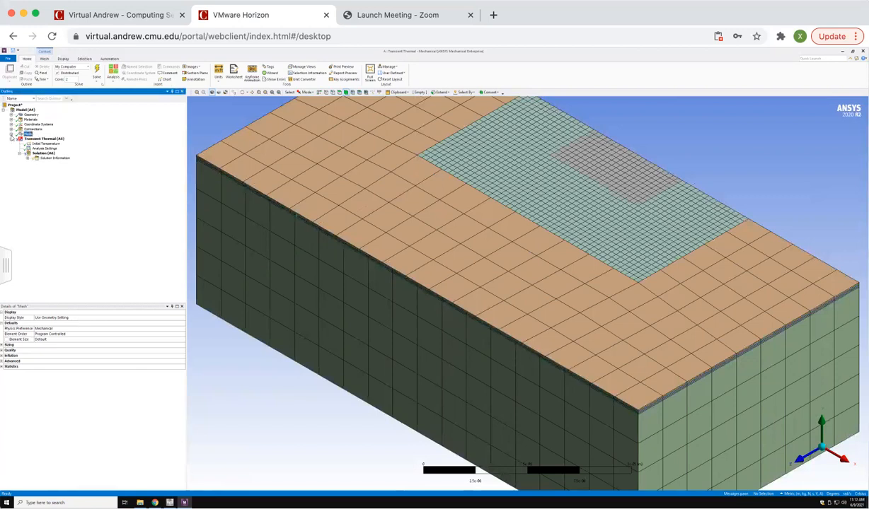
Step: Review the initial temperature definition of the transient thermal analysis and its available types
{"action": "left_click", "coordinate": [45, 144]}
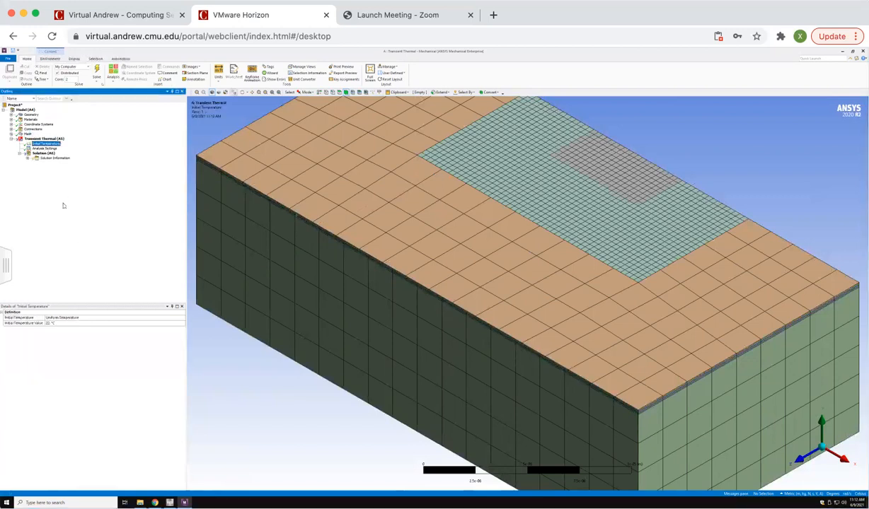
{"action": "left_click", "coordinate": [87, 317]}
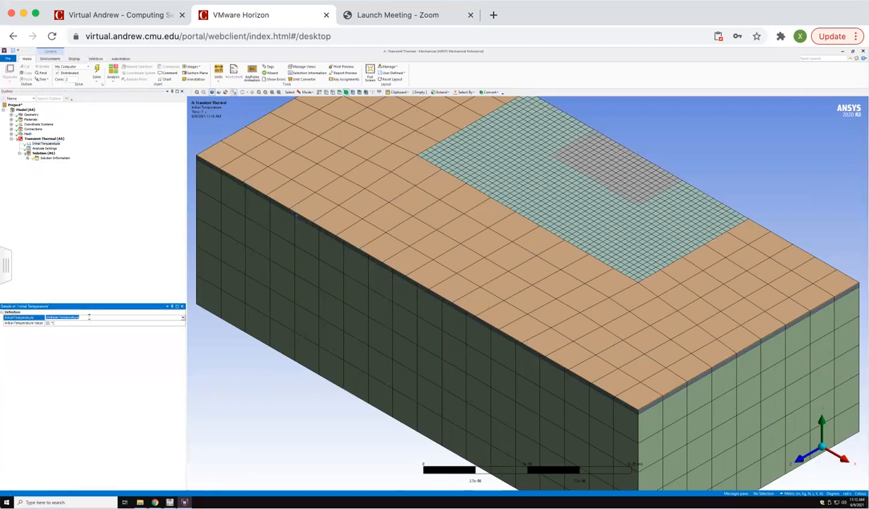
{"action": "left_click", "coordinate": [86, 253]}
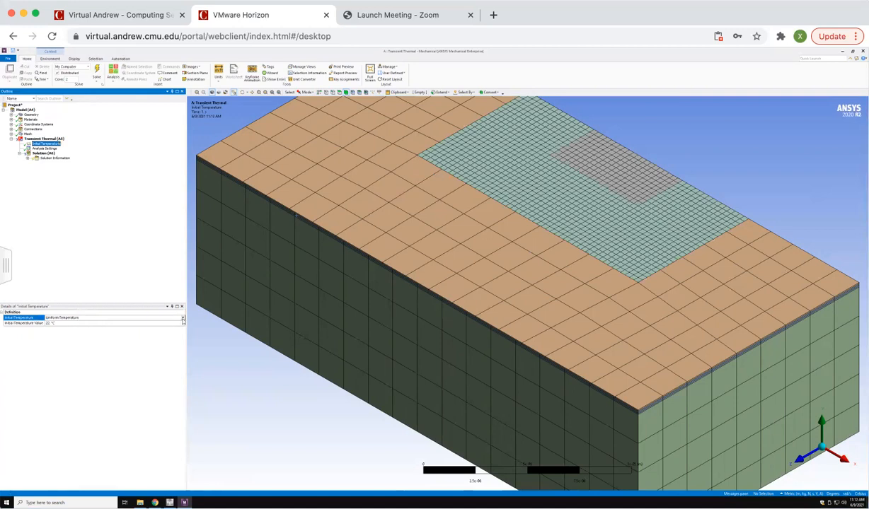
{"action": "left_click", "coordinate": [179, 317]}
{"action": "left_click", "coordinate": [144, 273]}
Step: Turn off Auto Time Stepping in the analysis settings of the transient thermal analysis
{"action": "left_click", "coordinate": [43, 148]}
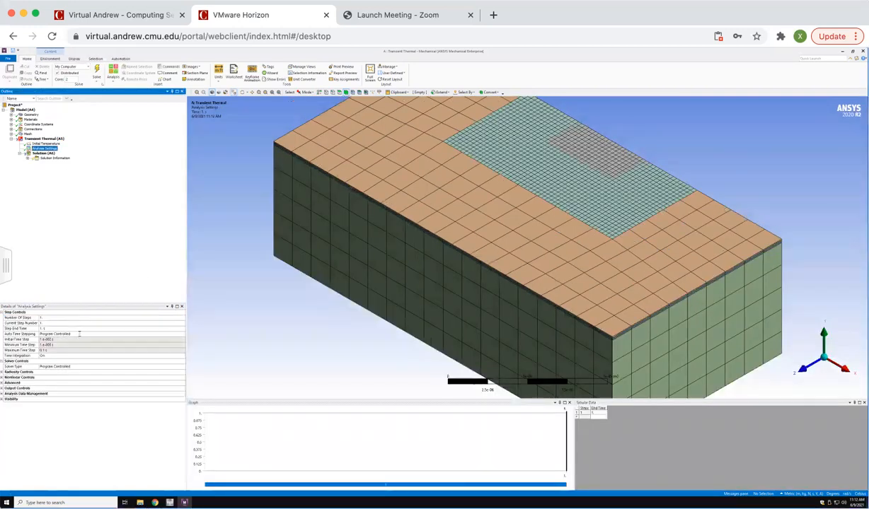
{"action": "left_click", "coordinate": [142, 333]}
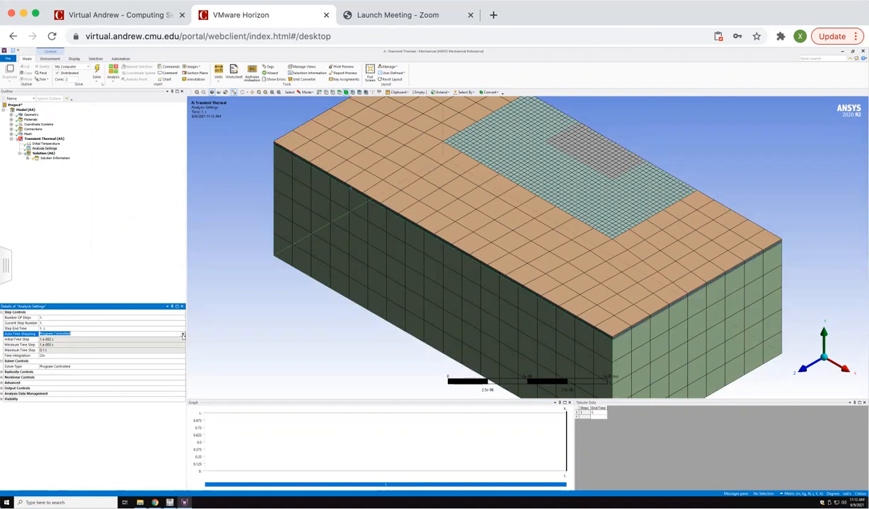
{"action": "left_click", "coordinate": [182, 335]}
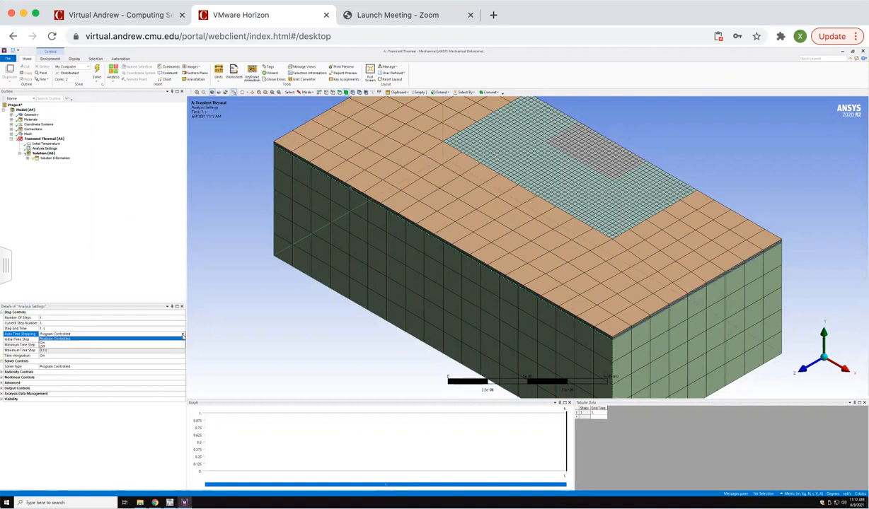
{"action": "left_click", "coordinate": [120, 347]}
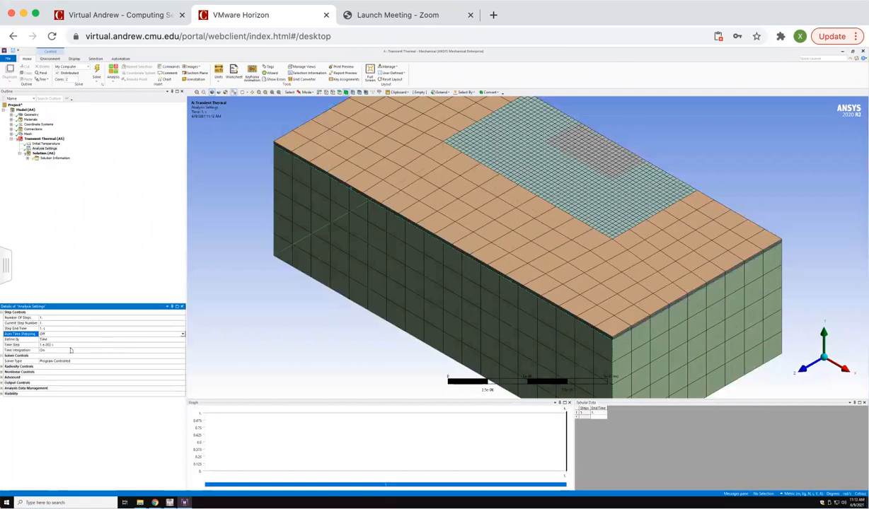
Step: Switch to Chrome, calculate 1/1e5/800 with a Google search, and return to ANSYS Mechanical
{"action": "mouse_move", "coordinate": [155, 502]}
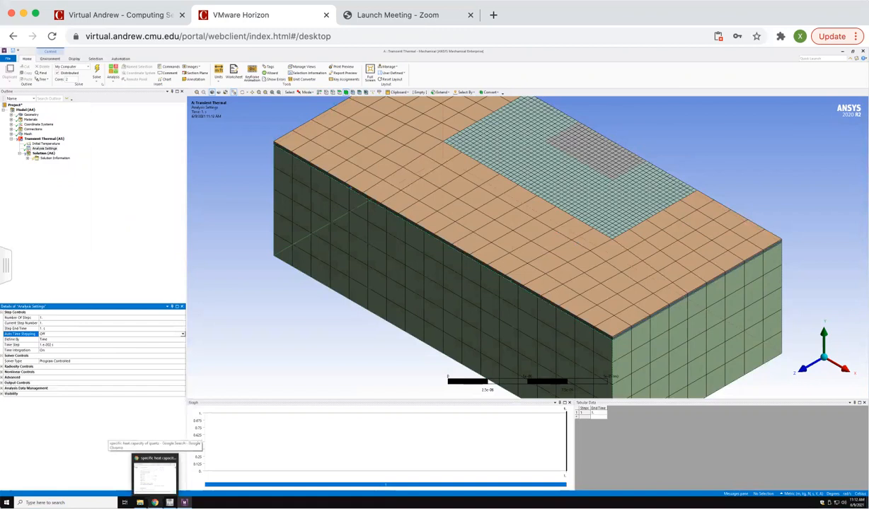
{"action": "left_click", "coordinate": [155, 472]}
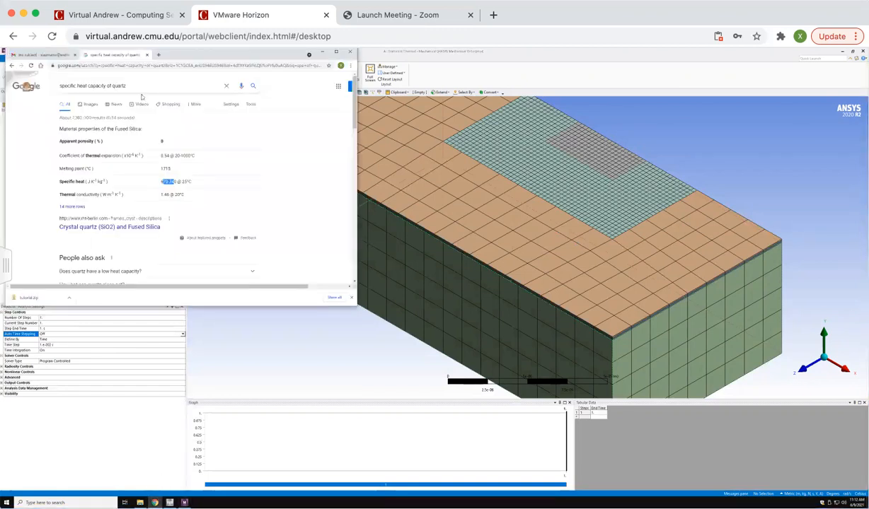
{"action": "left_click_drag", "start_coordinate": [25, 86], "coordinate": [25, 85]}
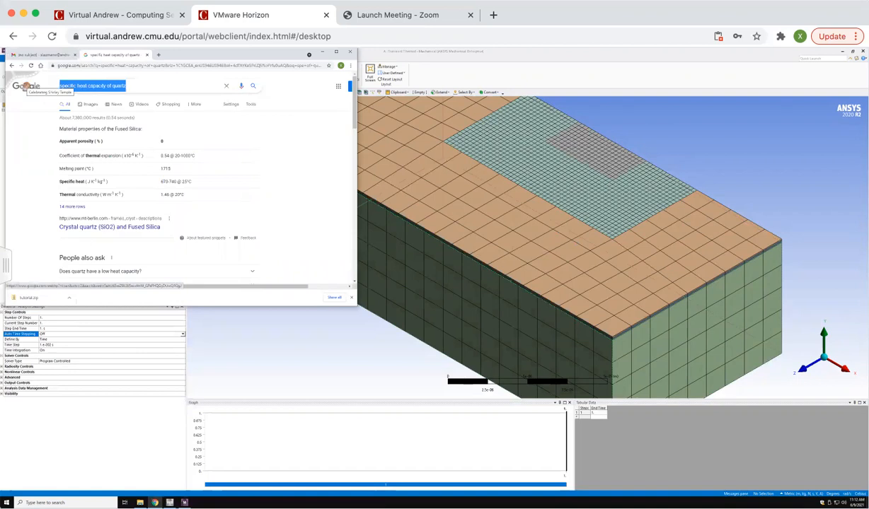
{"action": "type", "text": "1/1e5"}
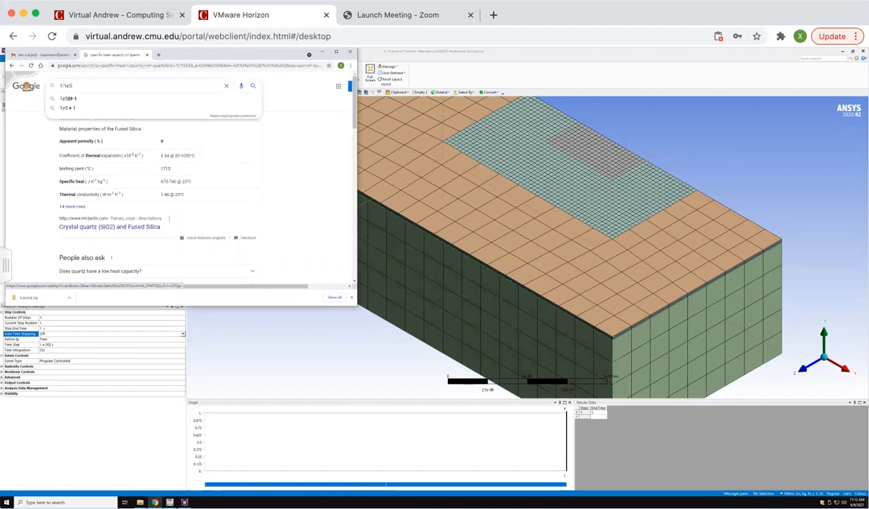
{"action": "type", "text": "/8(0)"}
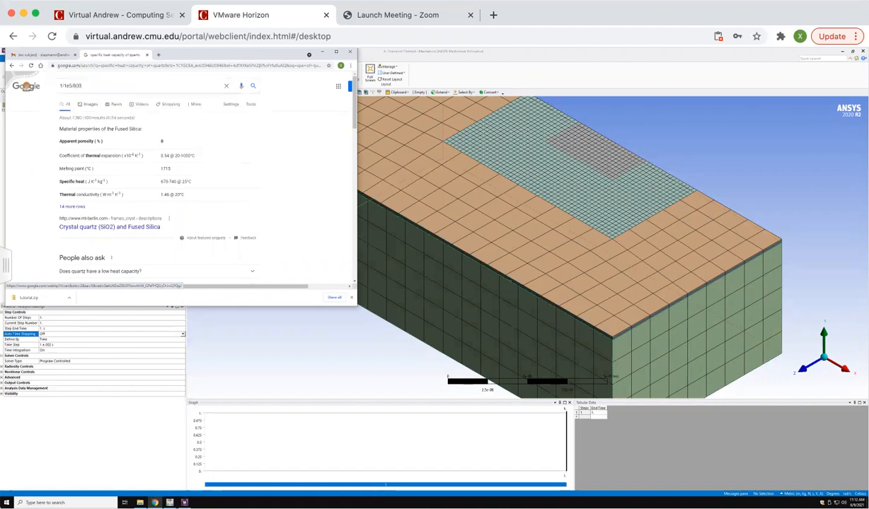
{"action": "key", "text": "Return"}
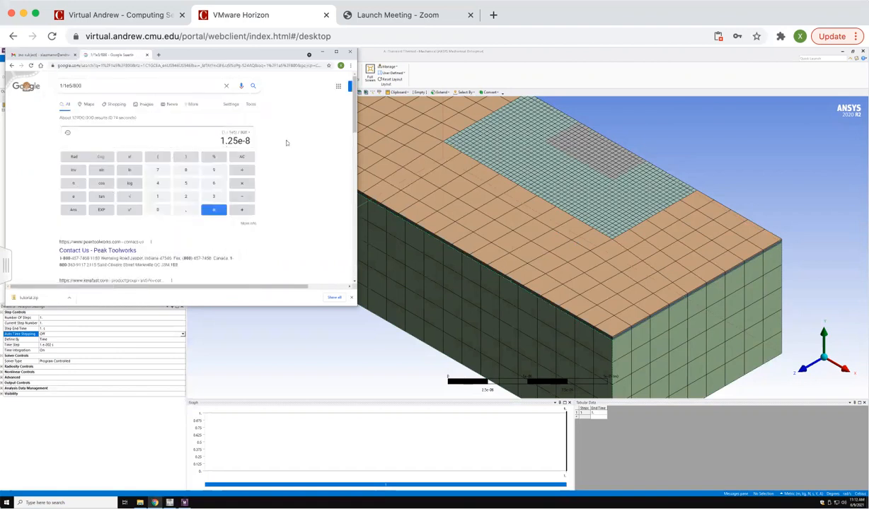
{"action": "left_click", "coordinate": [322, 52]}
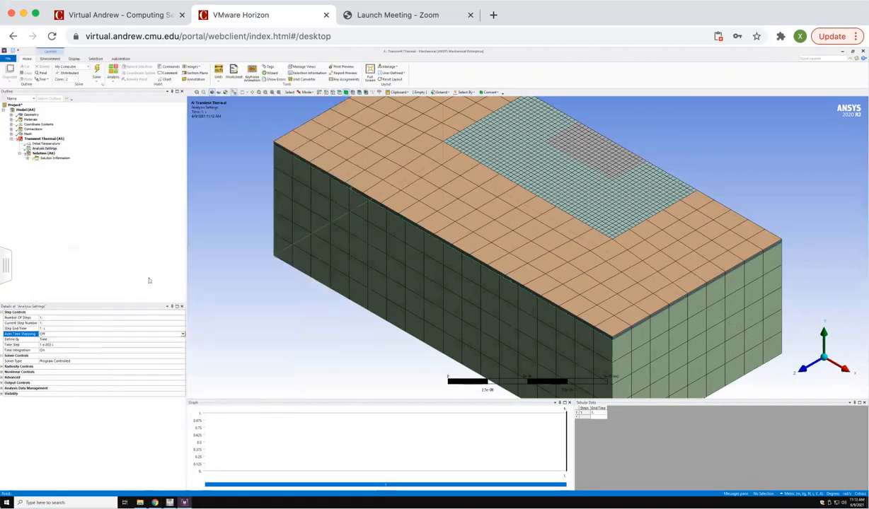
Step: Set the time step to 1.25e-8 s and the step end time to 2.5e-5 s
{"action": "left_click", "coordinate": [60, 344]}
{"action": "type", "text": "1"}
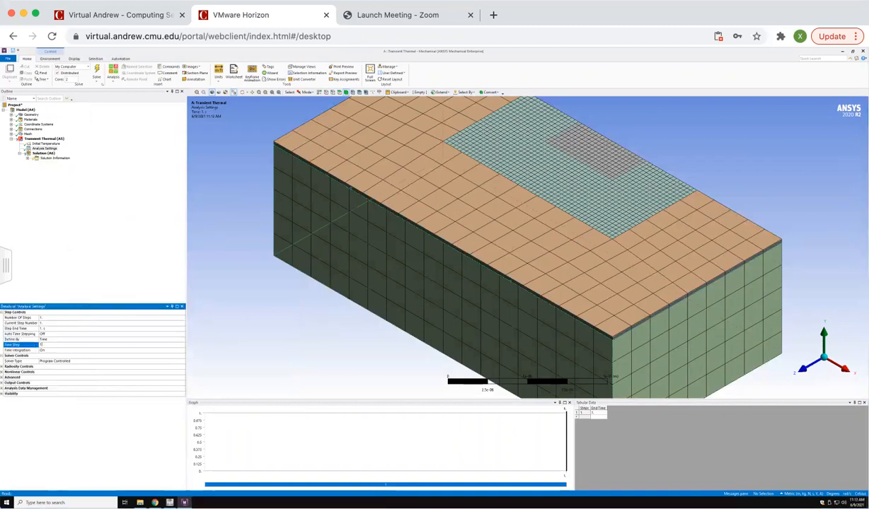
{"action": "type", "text": ".25e-006"}
{"action": "key", "text": "Return"}
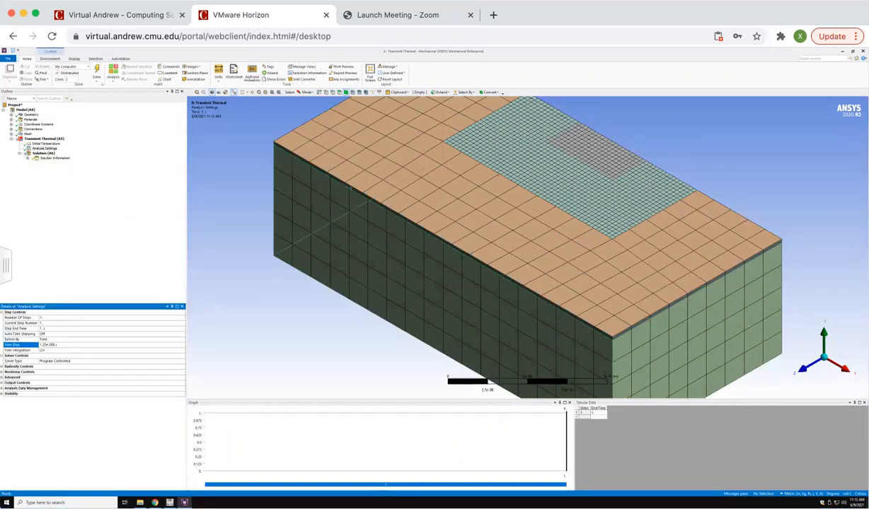
{"action": "left_click", "coordinate": [56, 329]}
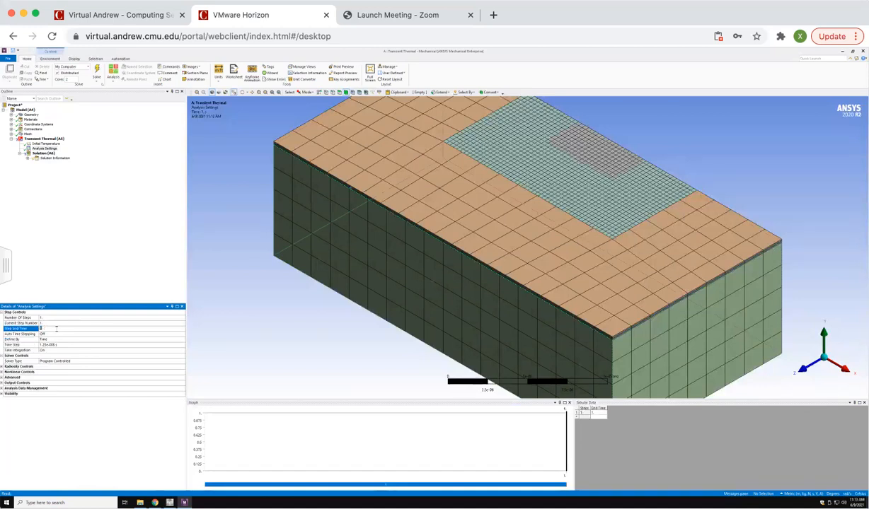
{"action": "type", "text": "2.5e-3"}
{"action": "left_click", "coordinate": [45, 140]}
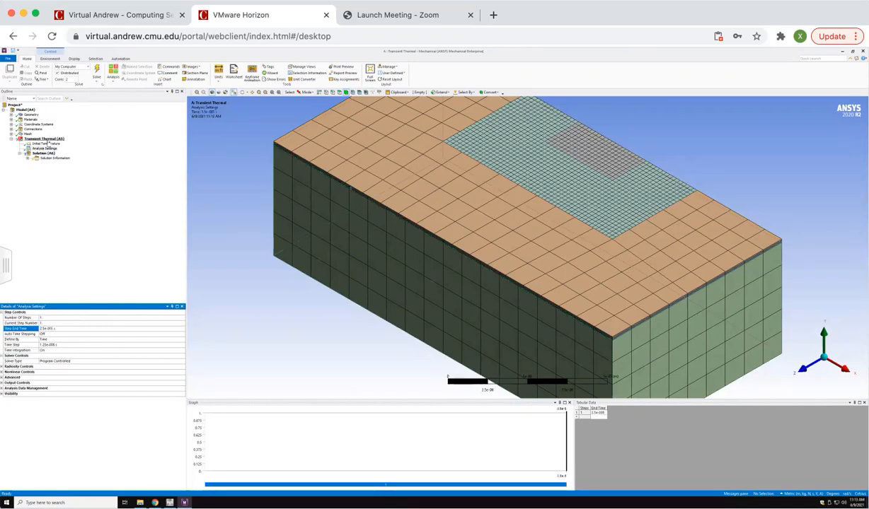
{"action": "right_click", "coordinate": [46, 141]}
{"action": "mouse_move", "coordinate": [59, 144]}
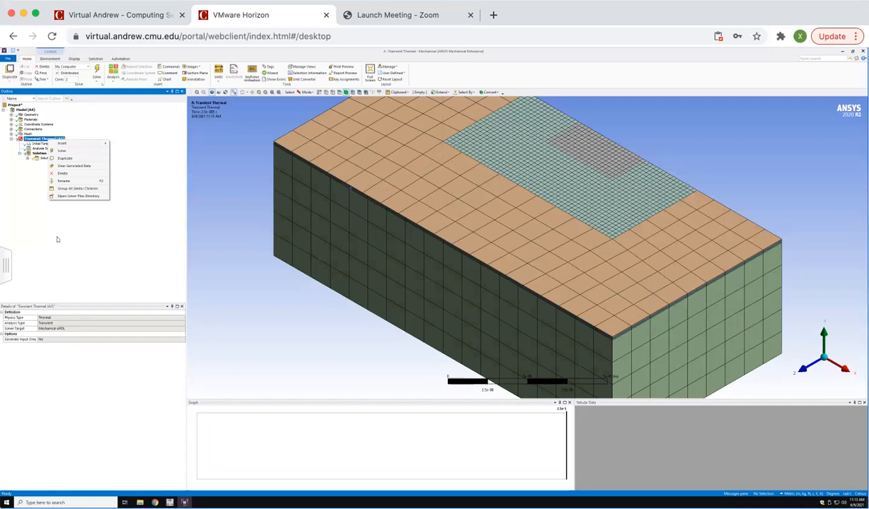
{"action": "left_click", "coordinate": [57, 239]}
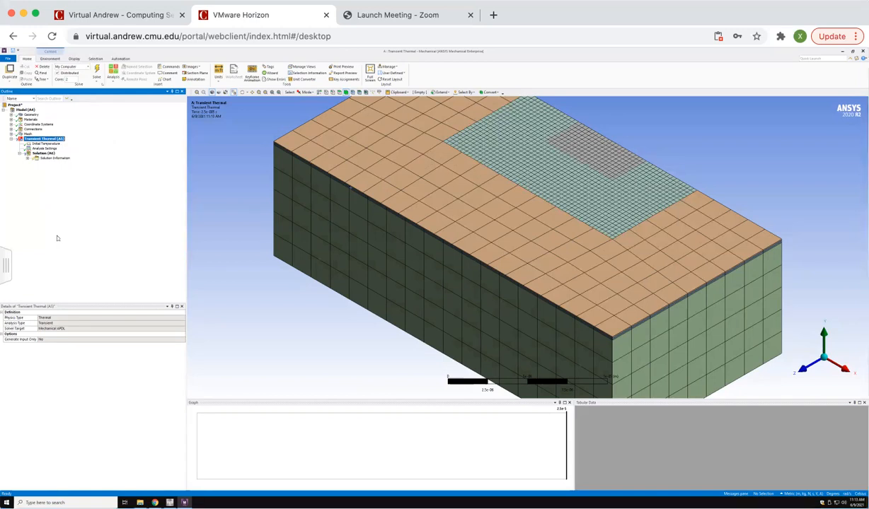
Step: Hide the thin PMMA layer and the quartz block to expose the underside of the top-layer bodies
{"action": "middle_click_drag", "start_coordinate": [717, 180], "coordinate": [409, 174]}
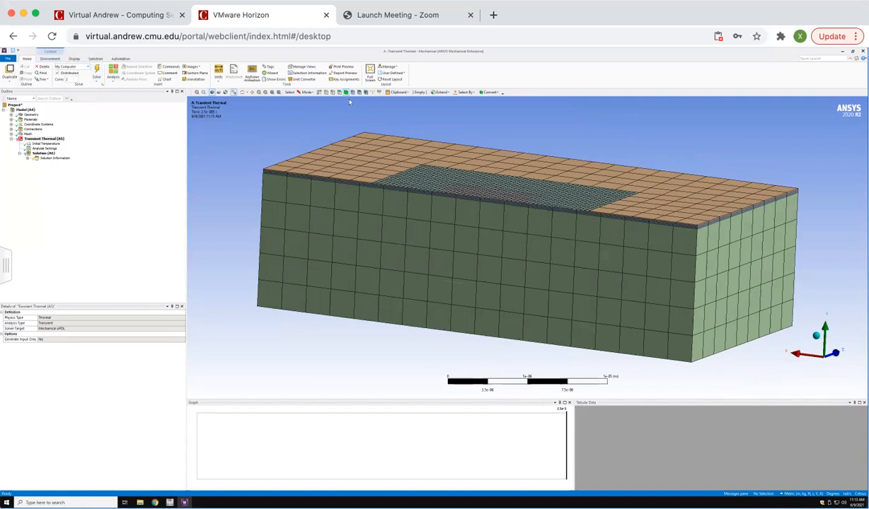
{"action": "left_click", "coordinate": [325, 182]}
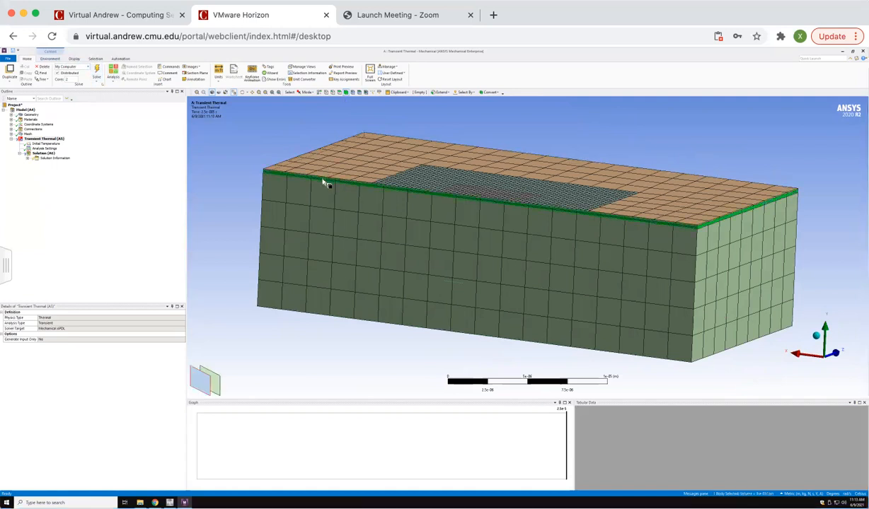
{"action": "left_click", "coordinate": [342, 227]}
{"action": "right_click", "coordinate": [343, 227]}
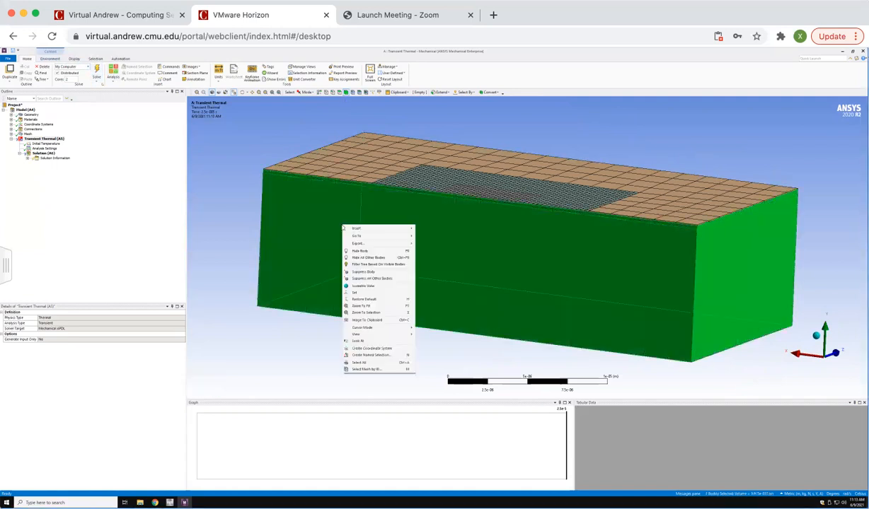
{"action": "left_click", "coordinate": [358, 252]}
{"action": "middle_click_drag", "start_coordinate": [356, 252], "coordinate": [340, 133]}
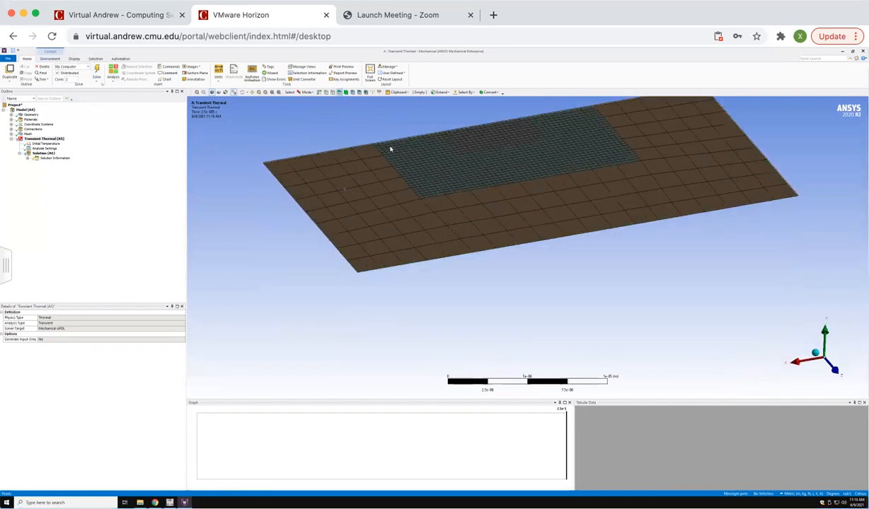
{"action": "left_click", "coordinate": [480, 142]}
{"action": "left_click", "coordinate": [475, 167], "text": "ctrl"}
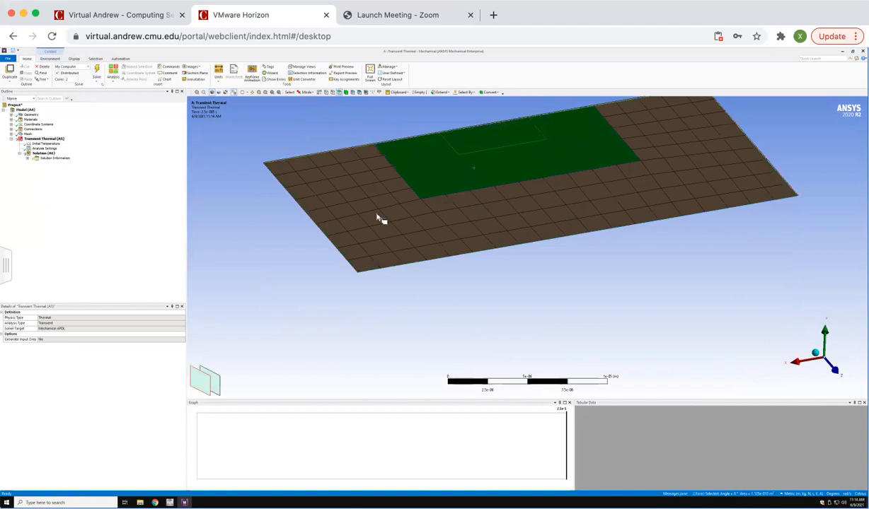
{"action": "left_click", "coordinate": [377, 214], "text": "ctrl"}
{"action": "right_click", "coordinate": [351, 190]}
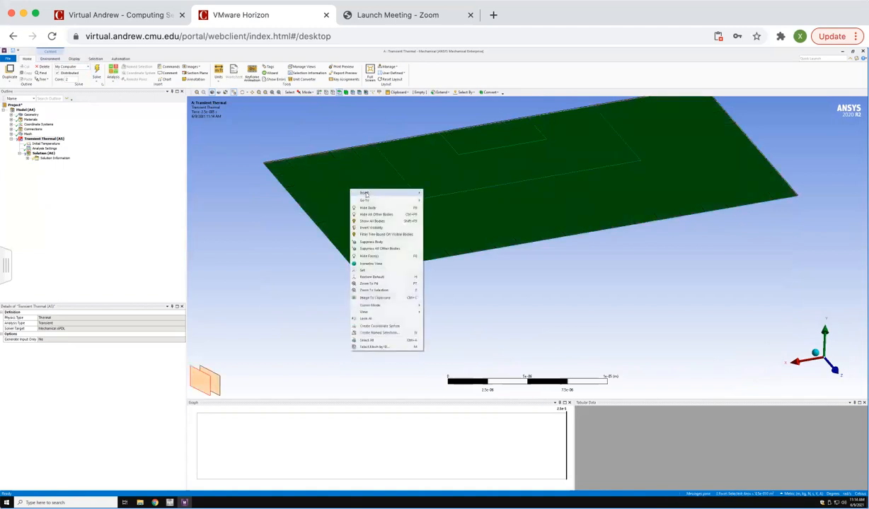
{"action": "mouse_move", "coordinate": [367, 193]}
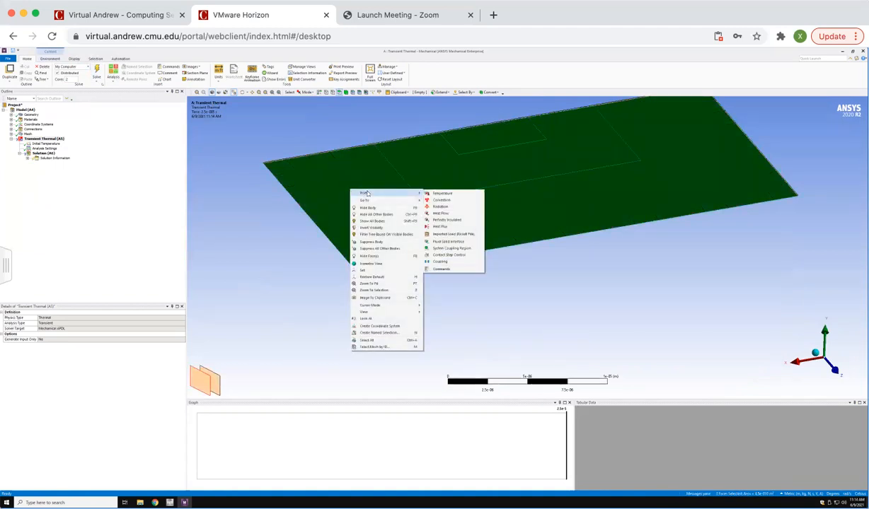
{"action": "left_click", "coordinate": [205, 193]}
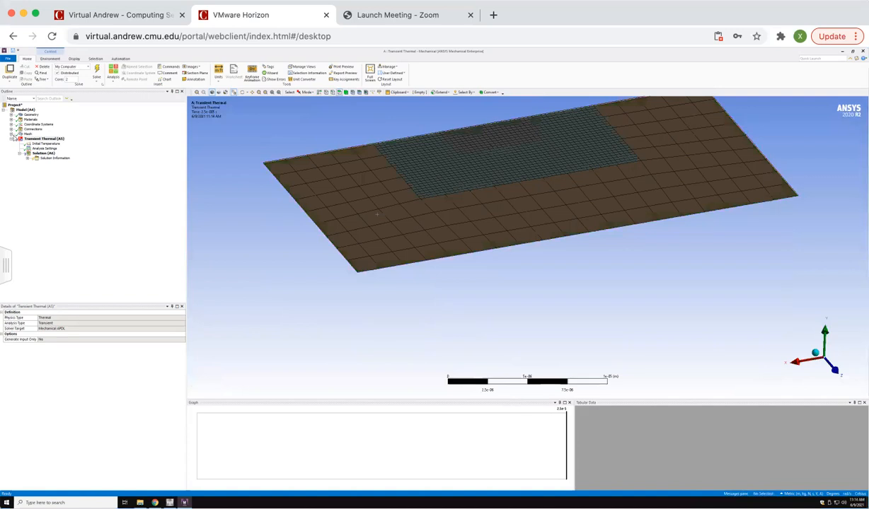
Step: Create a named selection at model level from the three bottom faces of the top-layer bodies
{"action": "left_click", "coordinate": [23, 110]}
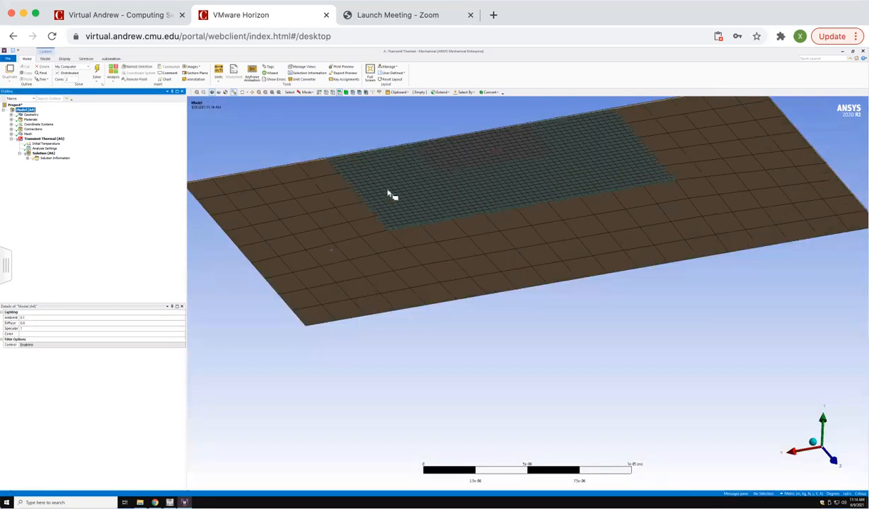
{"action": "left_click", "coordinate": [474, 168]}
{"action": "left_click", "coordinate": [442, 193], "text": "ctrl"}
{"action": "left_click", "coordinate": [332, 212], "text": "ctrl"}
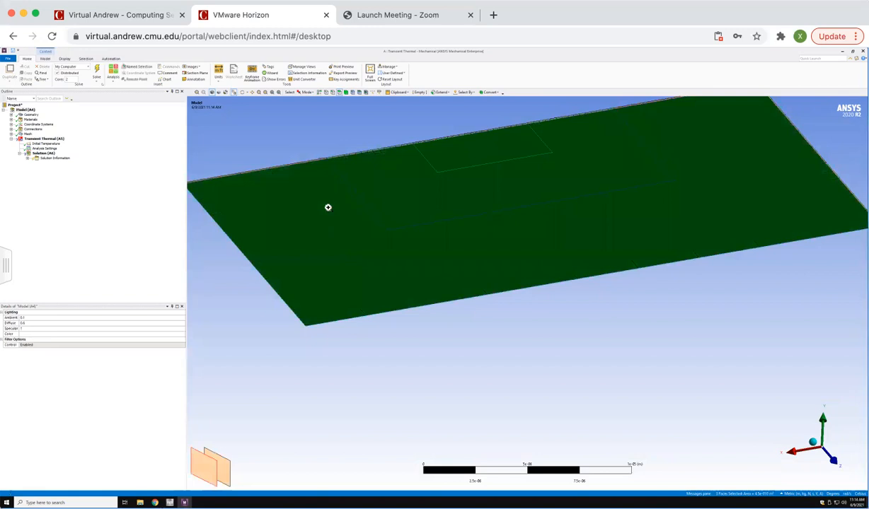
{"action": "right_click", "coordinate": [328, 208]}
{"action": "mouse_move", "coordinate": [338, 210]}
{"action": "left_click", "coordinate": [425, 211]}
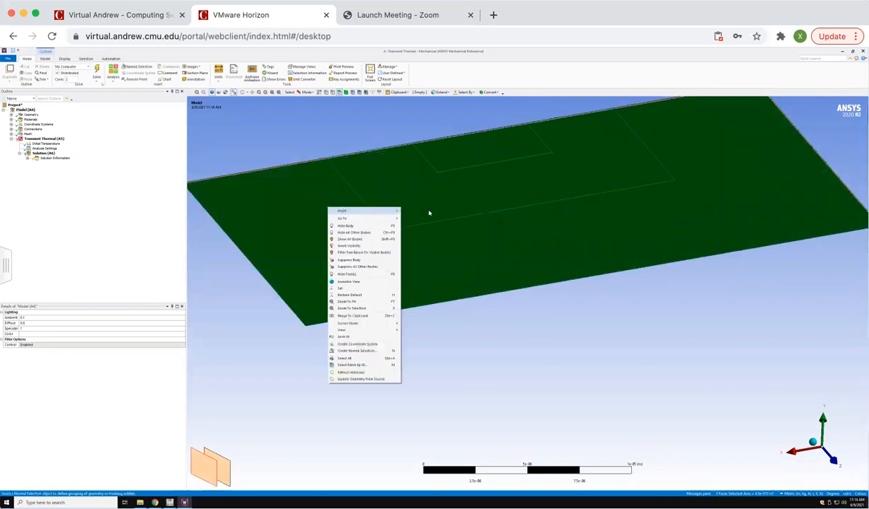
Step: Rename the new named selection of the bottom faces as bottomsurf
{"action": "right_click", "coordinate": [38, 144]}
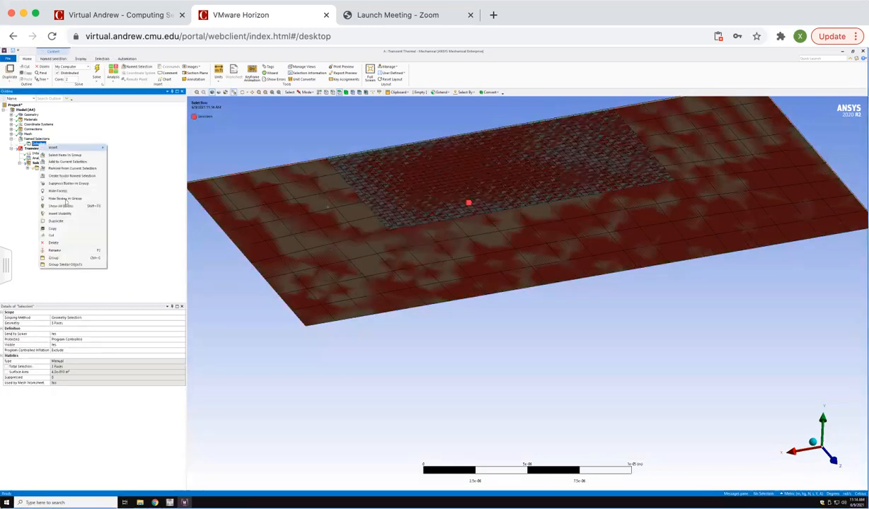
{"action": "left_click", "coordinate": [64, 251]}
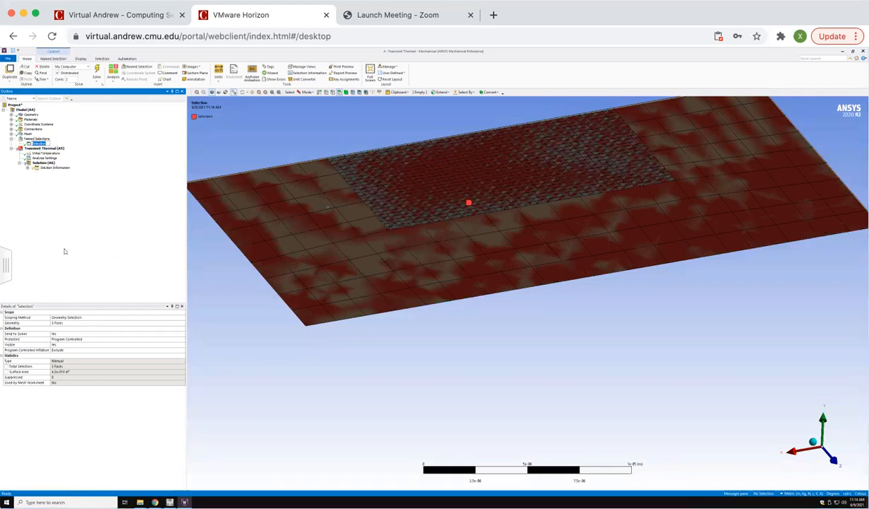
{"action": "type", "text": "bottomsurf"}
{"action": "key", "text": "Return"}
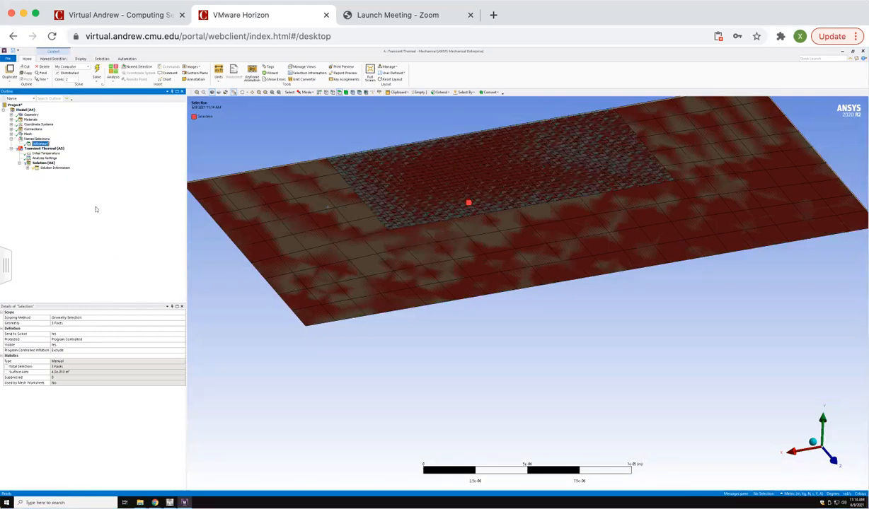